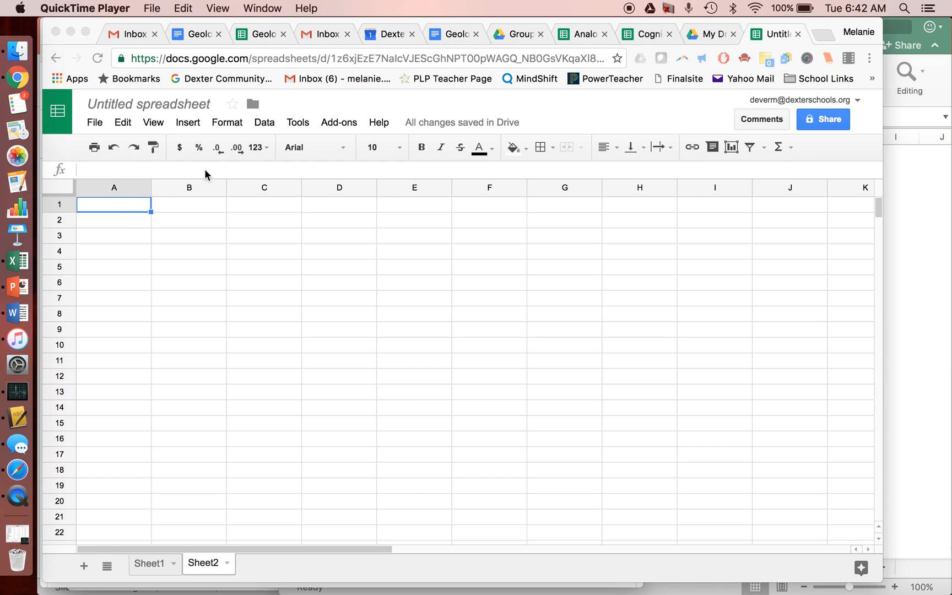
- Switch to Google Drive and create a new blank Google Sheets spreadsheet in My Drive
click(713, 35)
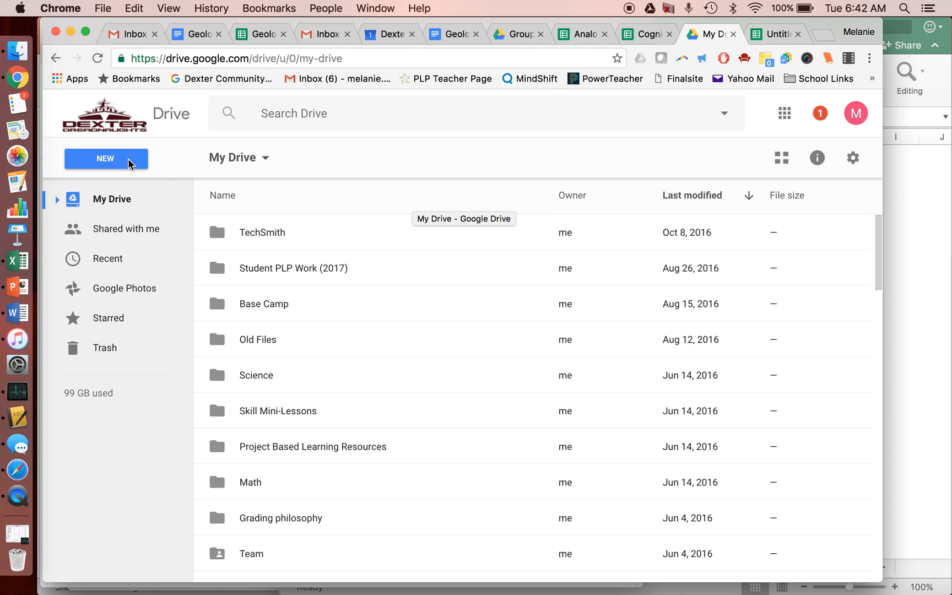
click(129, 162)
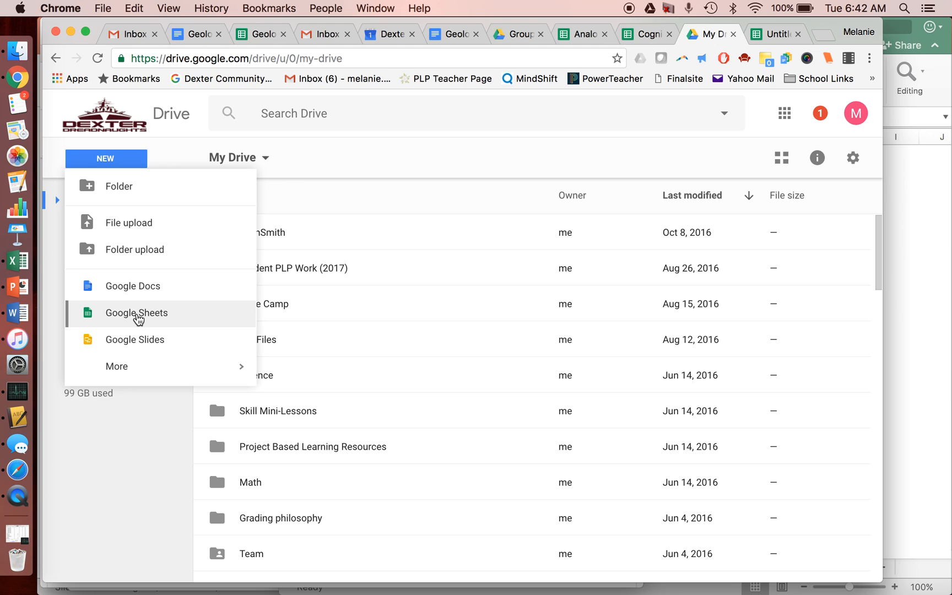
click(138, 318)
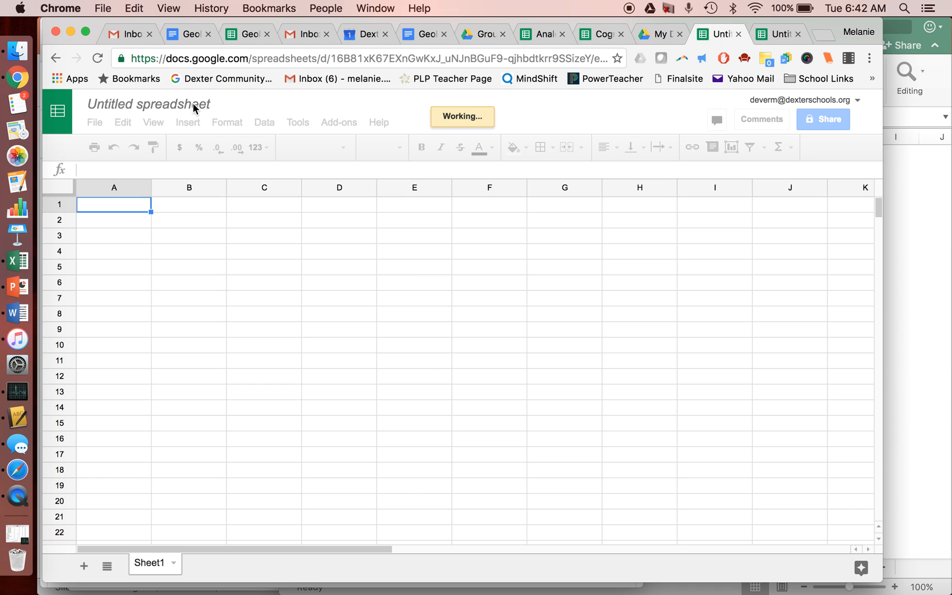
- Rename the untitled spreadsheet as "PLP Grades"
click(194, 104)
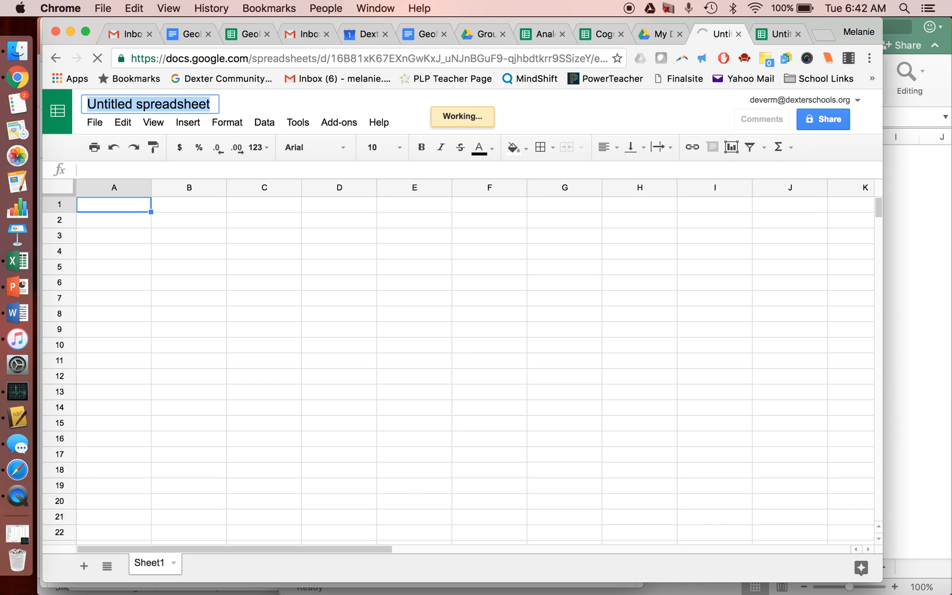
text(PLP )
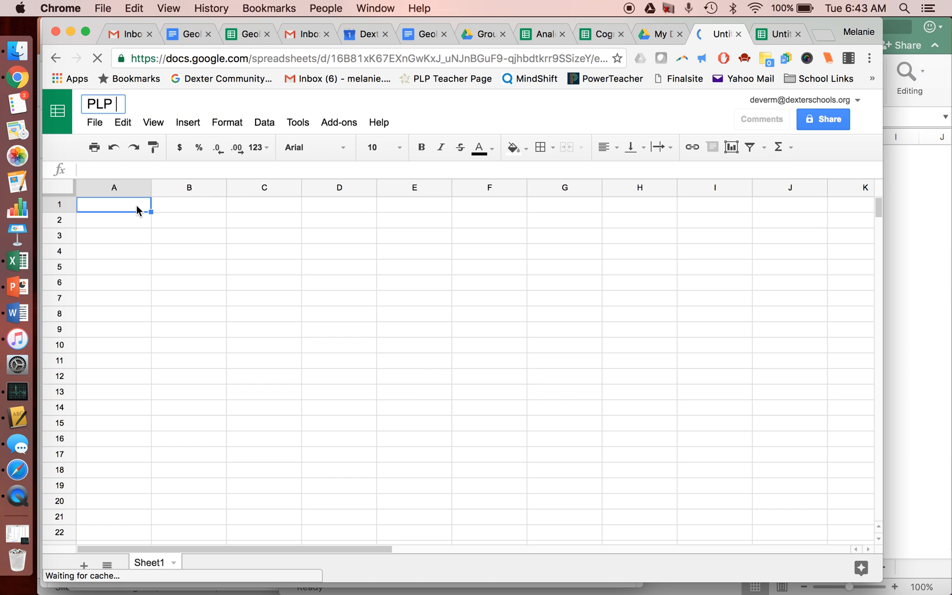
text(Grades)
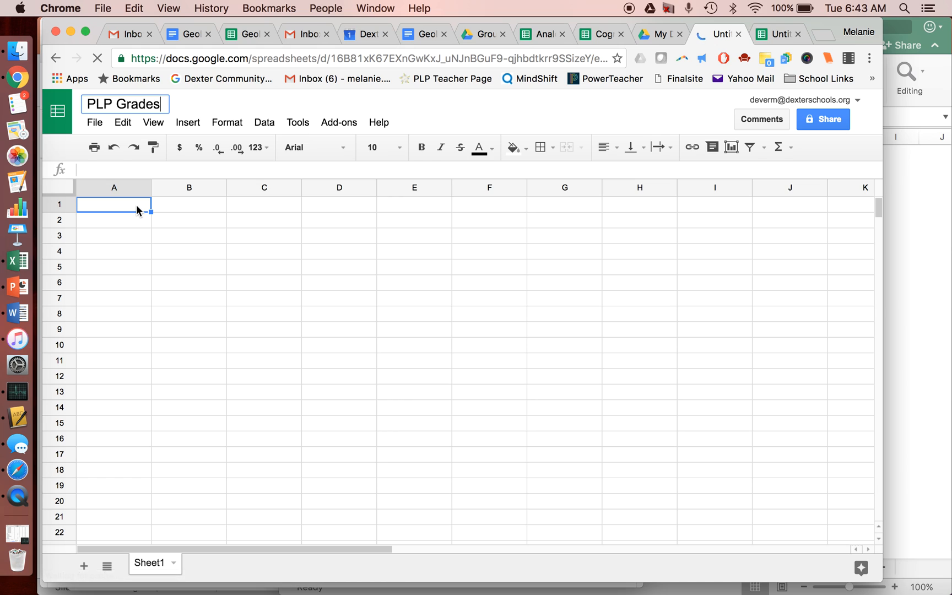
key(Return)
- Enter "Math" in A1 and list "Power Focus", "Additional Focus" and "Challenge Focus" in B3 to B5
text(Mathe)
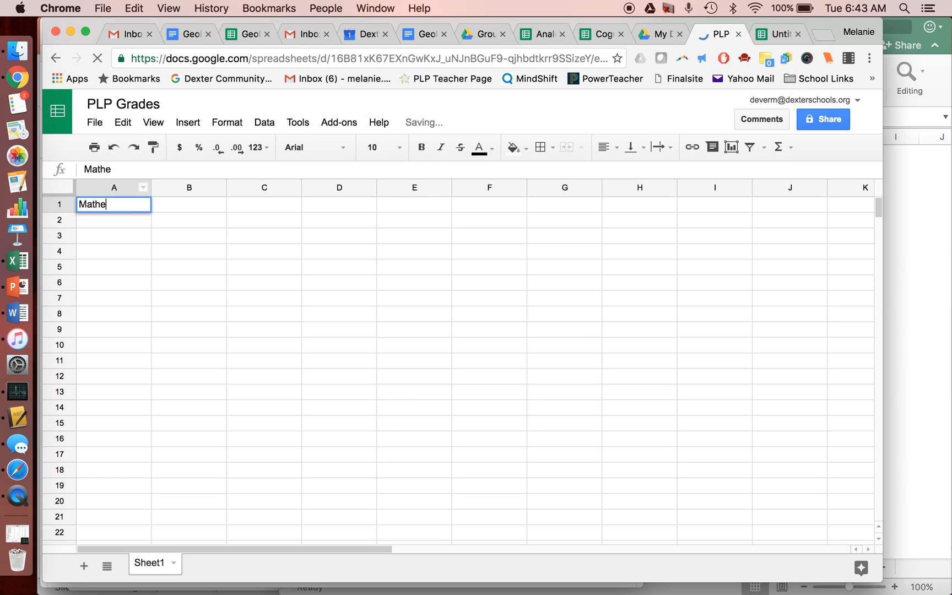
key(BackSpace)
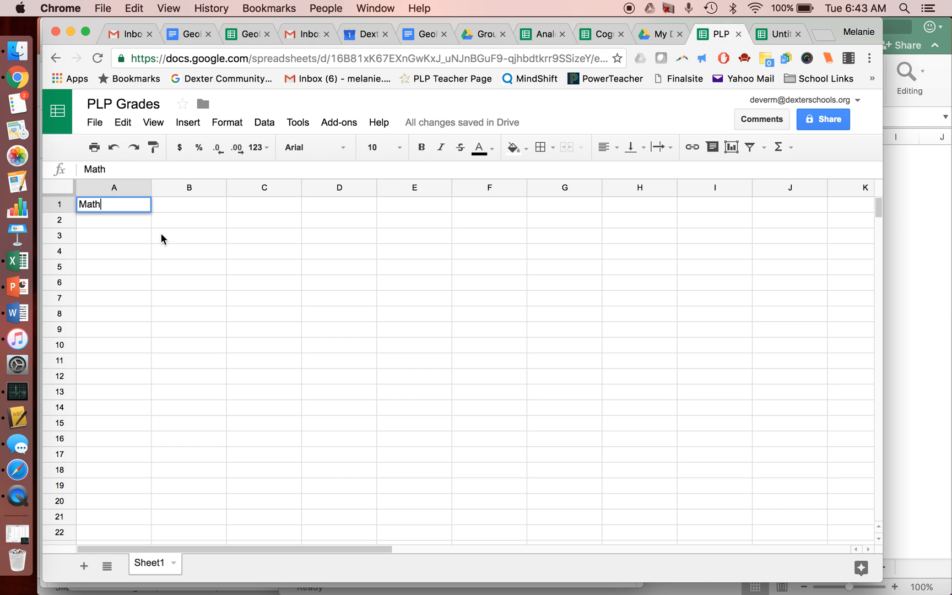
click(178, 238)
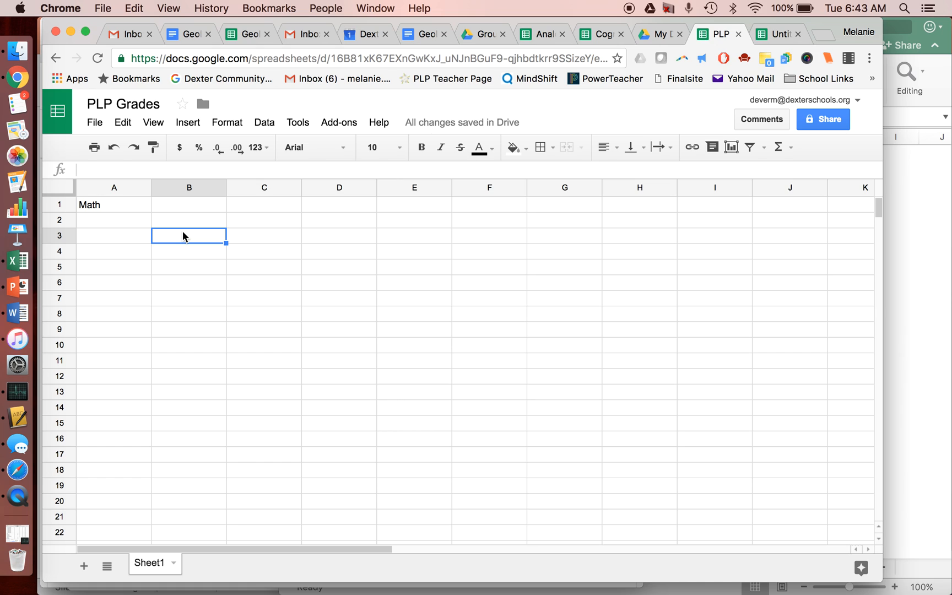
text(Power Focus)
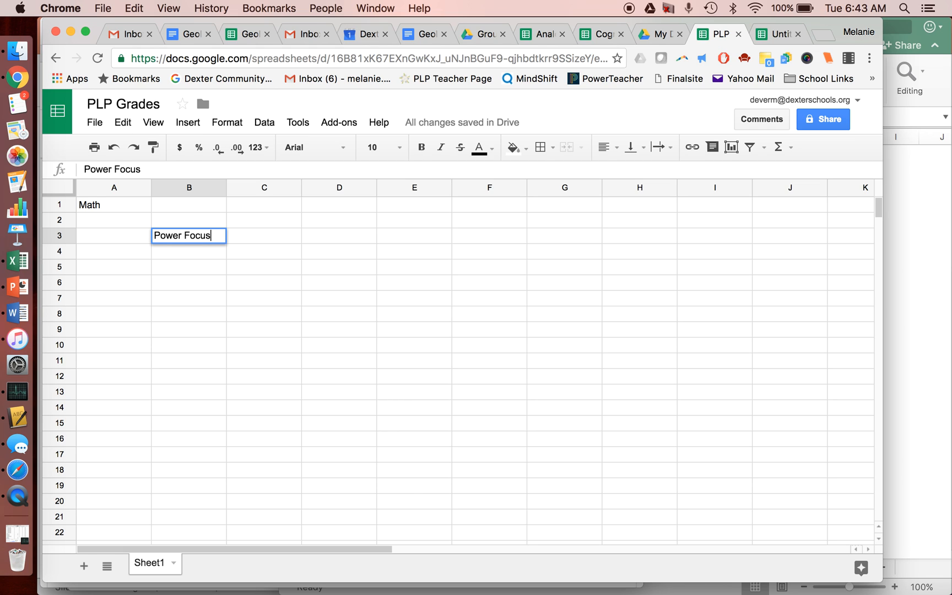
key(Return)
text(A)
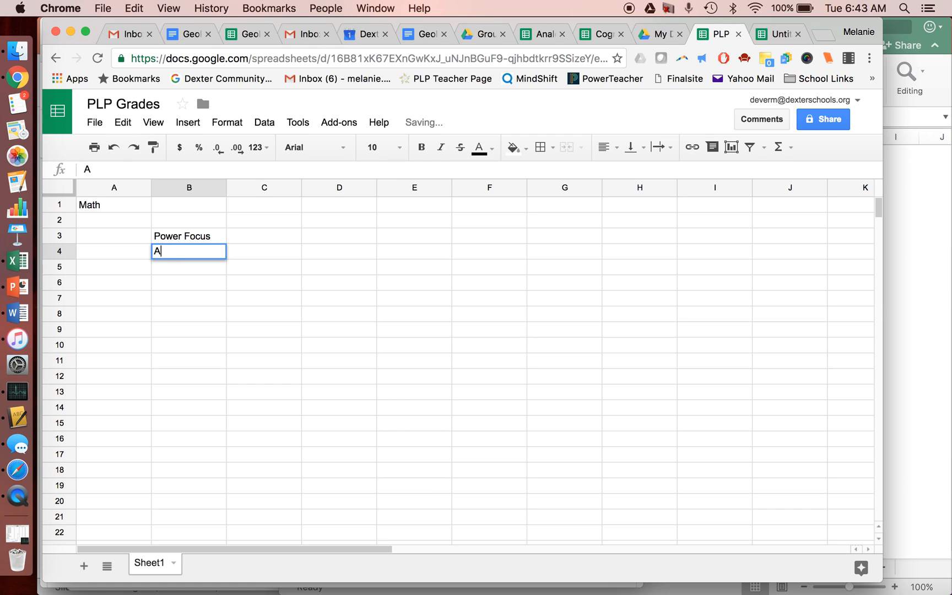
text(dditional Focus)
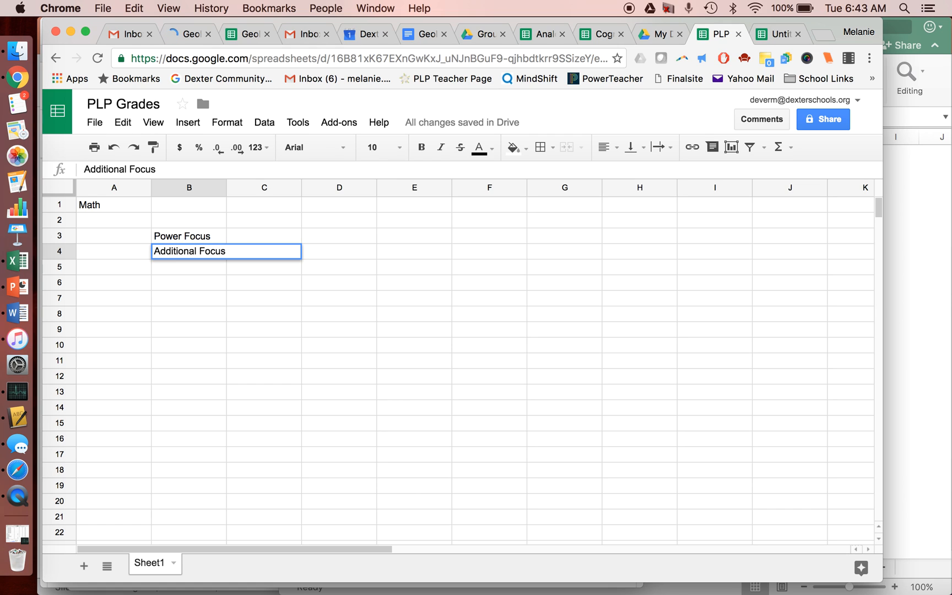
key(Return)
text(Cha)
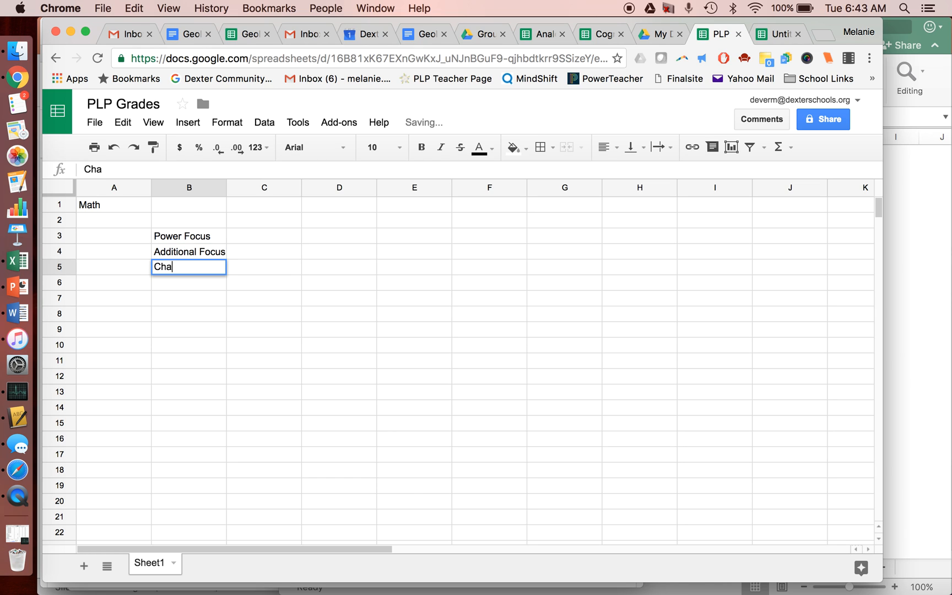
text(llenge Focus)
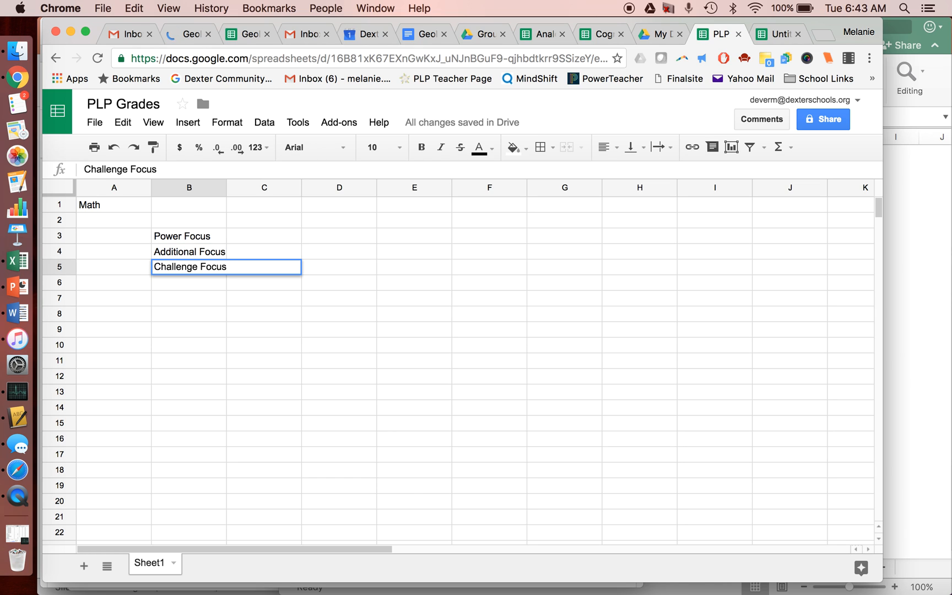
key(Return)
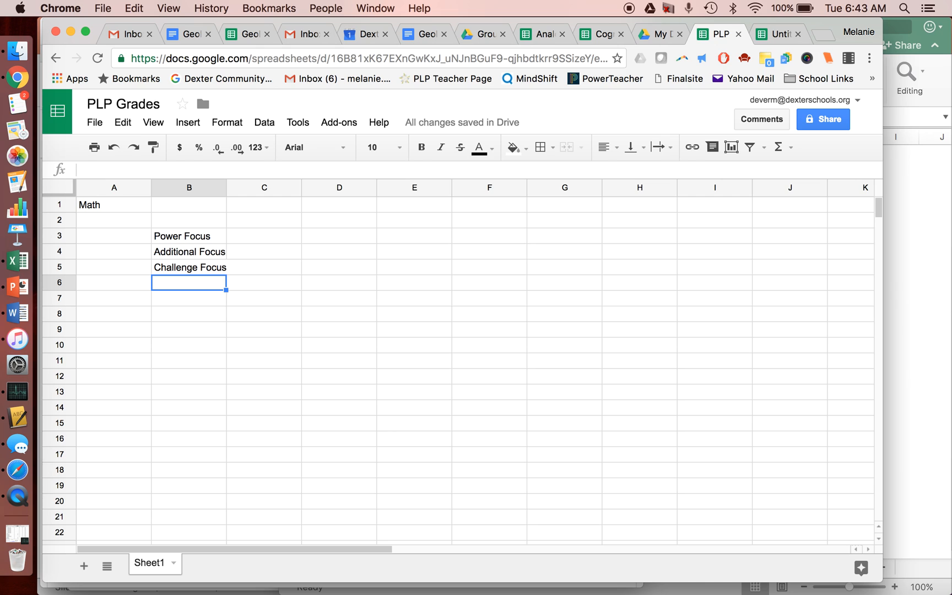
- Add the category labels "Concept Unit" in B7 and "Projects" in B9
key(Down)
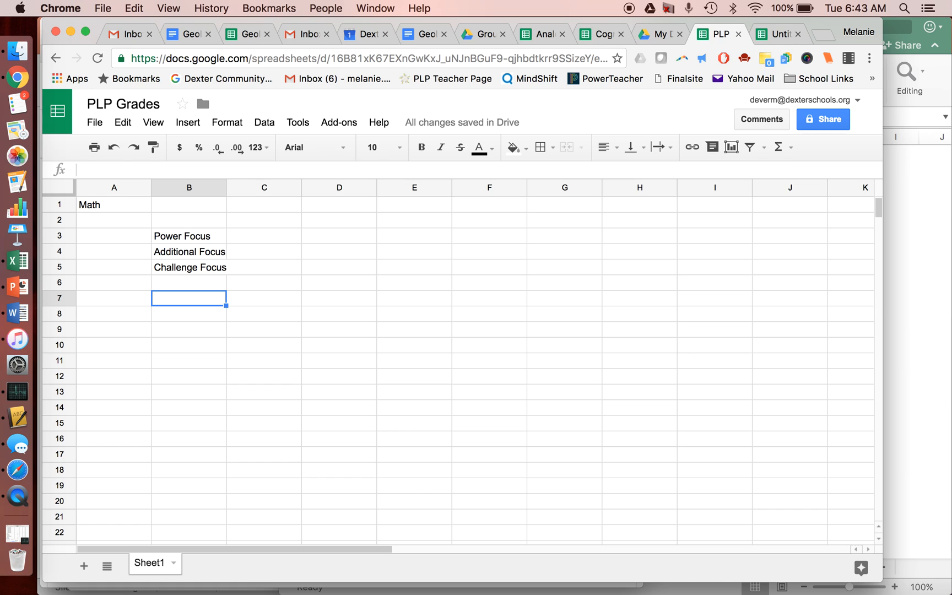
text(Concept Unit)
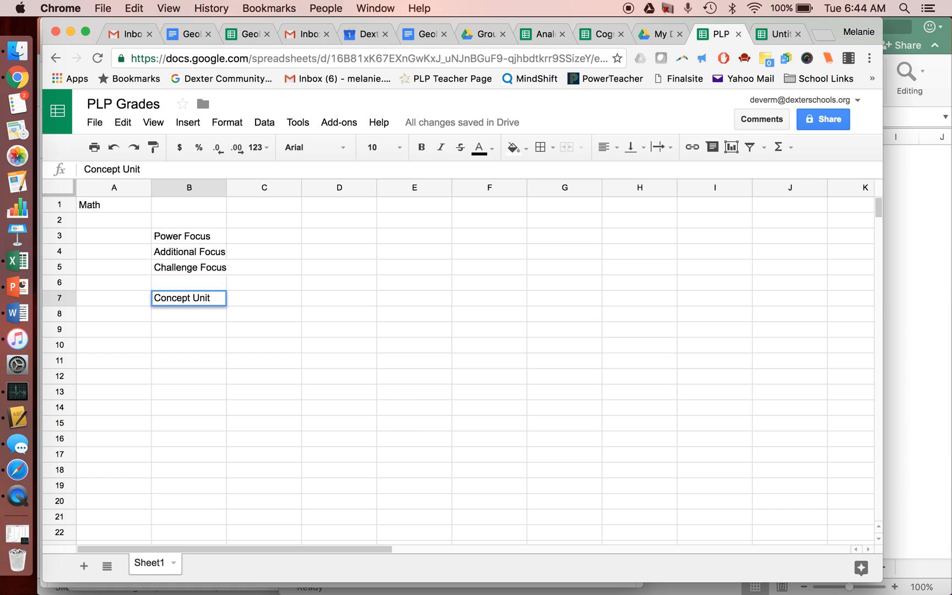
key(Return)
key(Return)
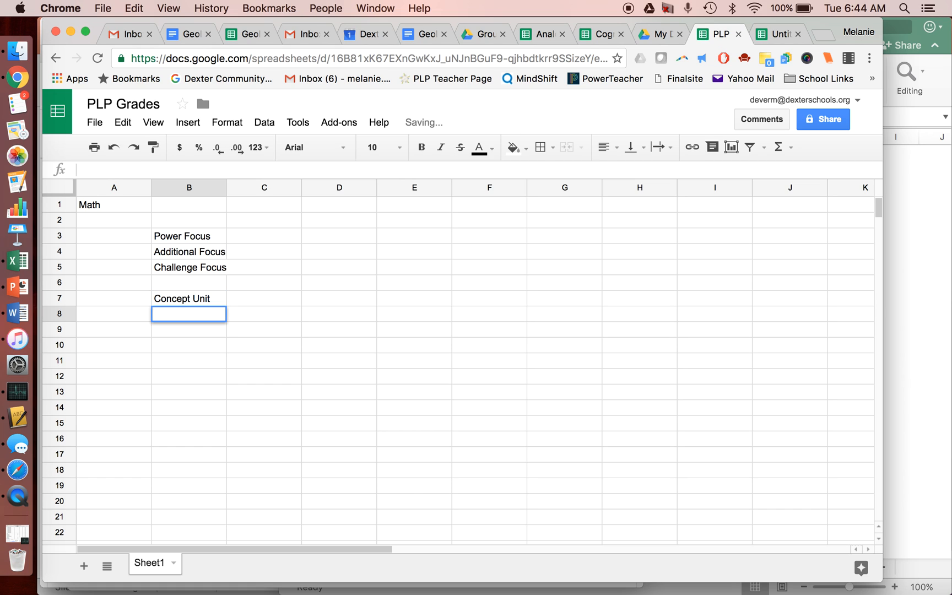
key(Return)
text(Projects)
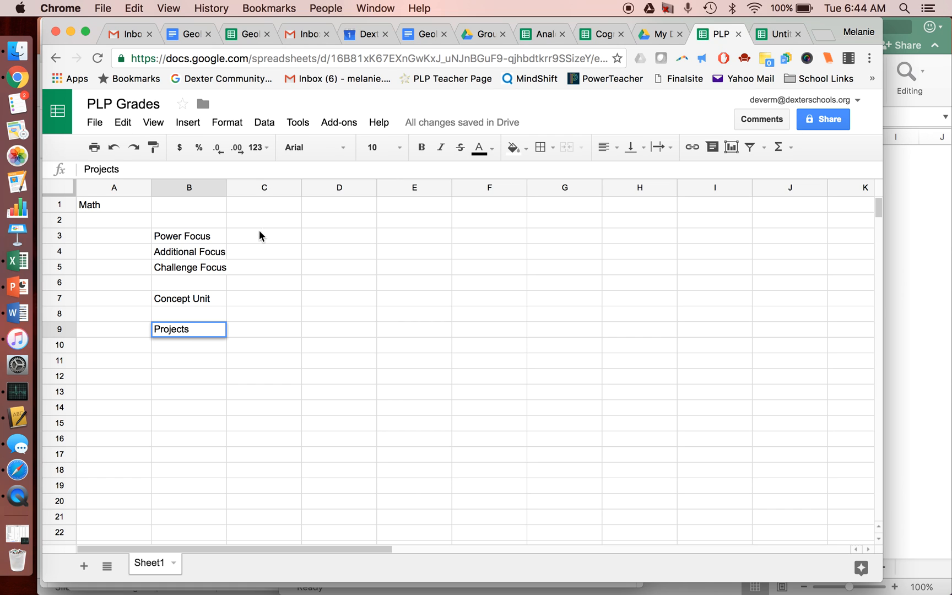
- Enter the column heading "Percent towards grade" in C2
click(272, 221)
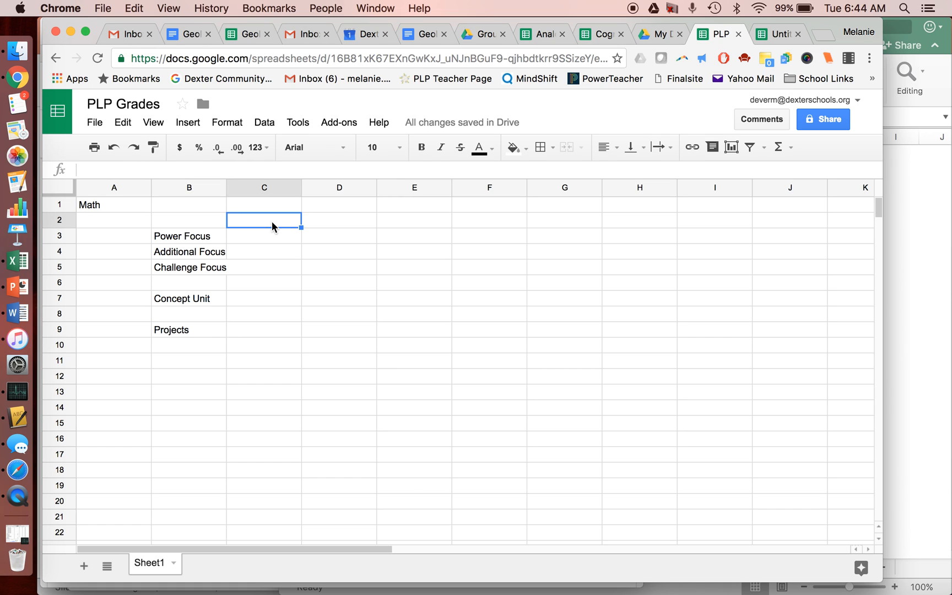
text(Percent tow)
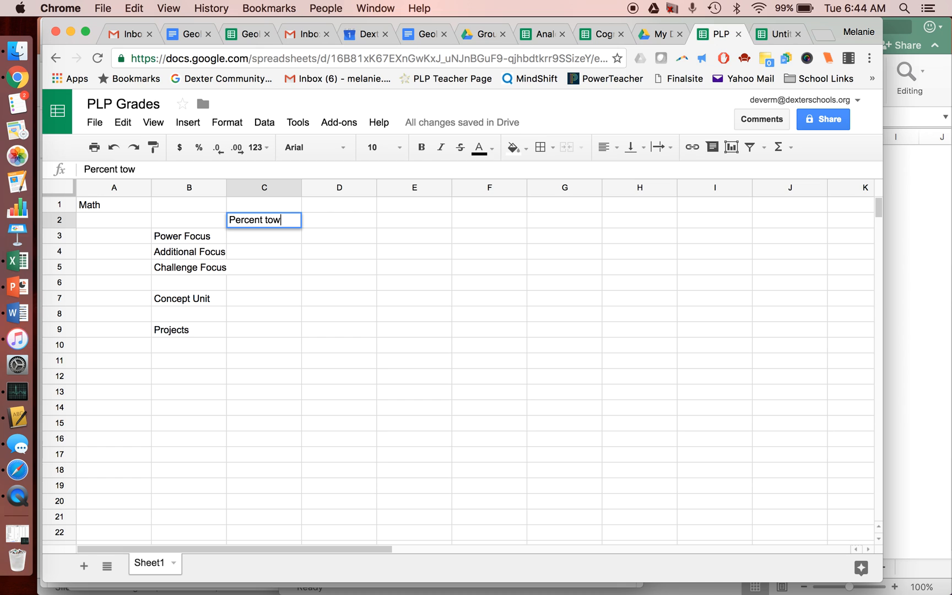
text(ards grade)
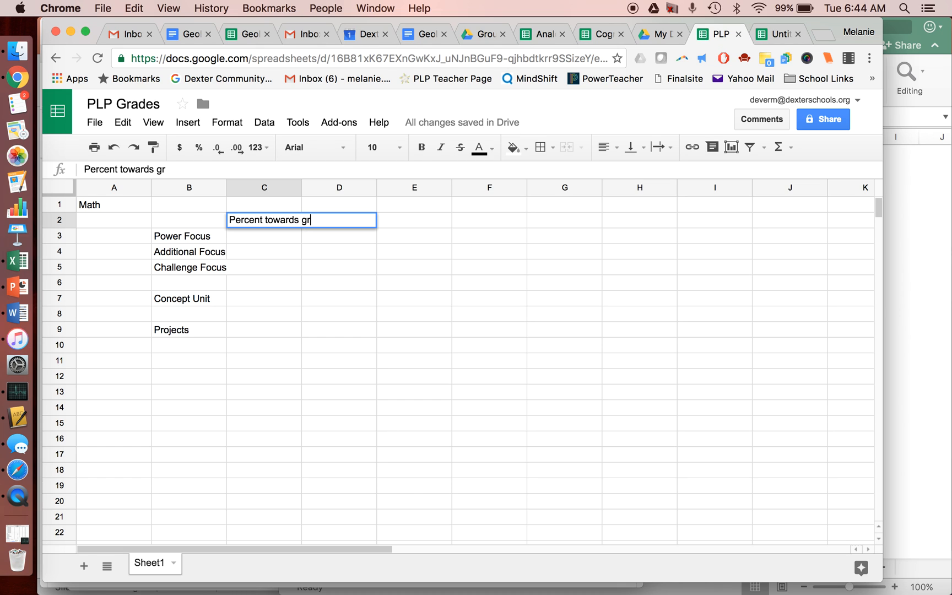
key(Return)
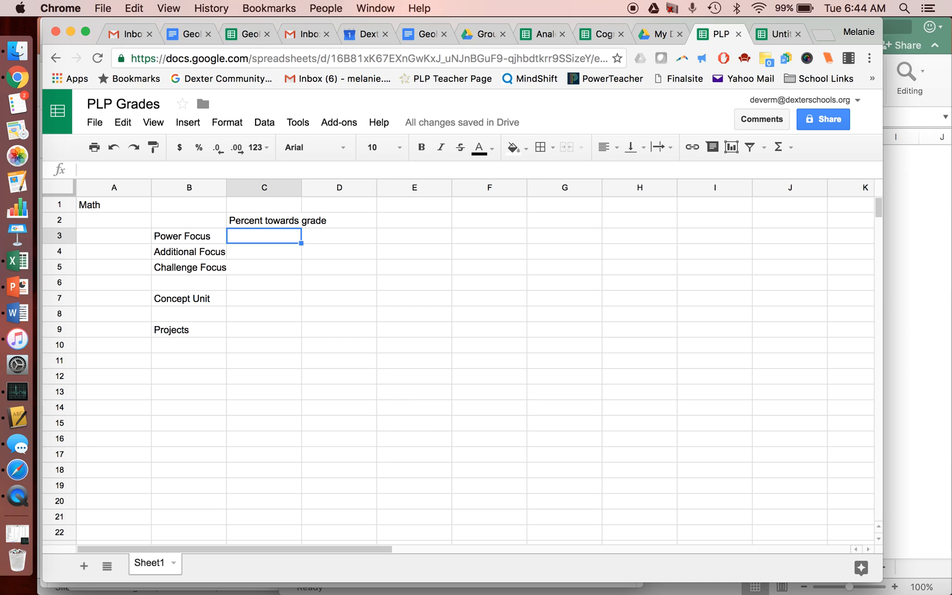
- Fill in the grade weights 21 for Power Focus, 9 for Additional Focus and 0 for Challenge Focus in C3 to C5
text(21)
key(Return)
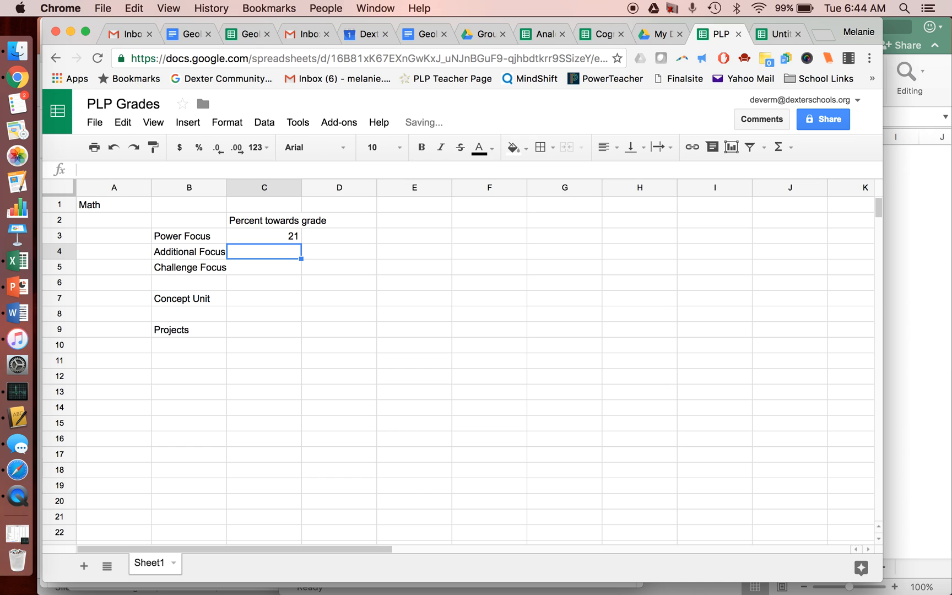
text(9)
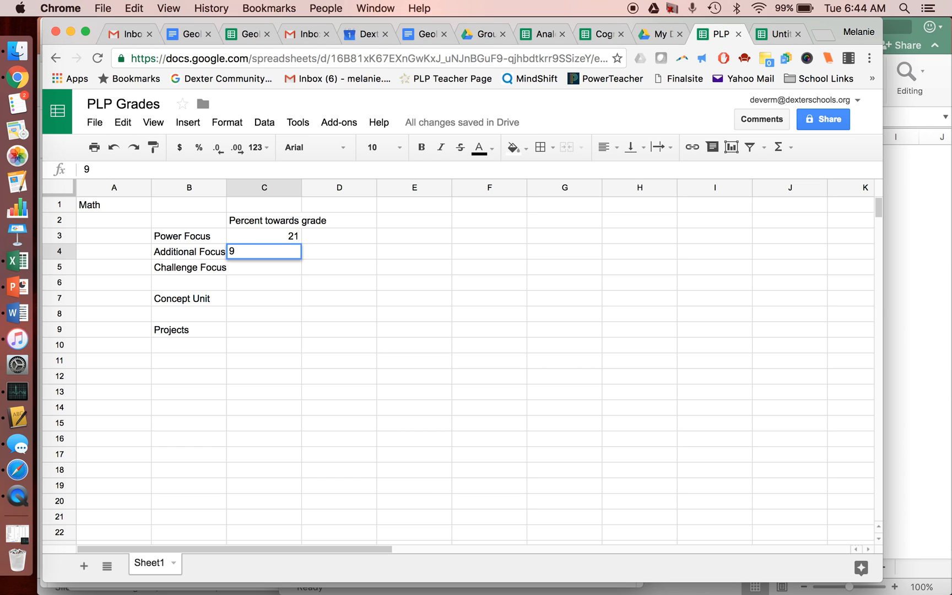
key(Return)
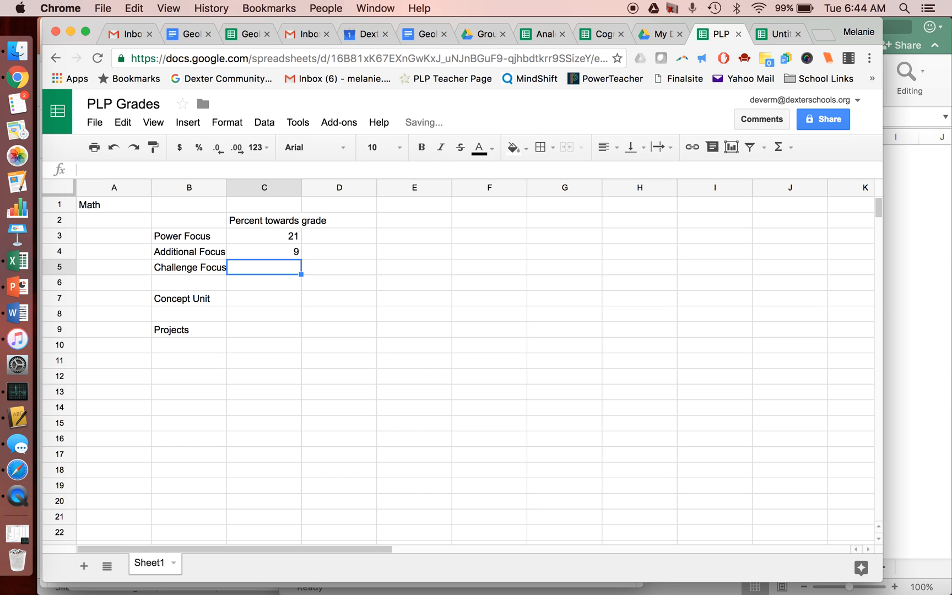
text(0)
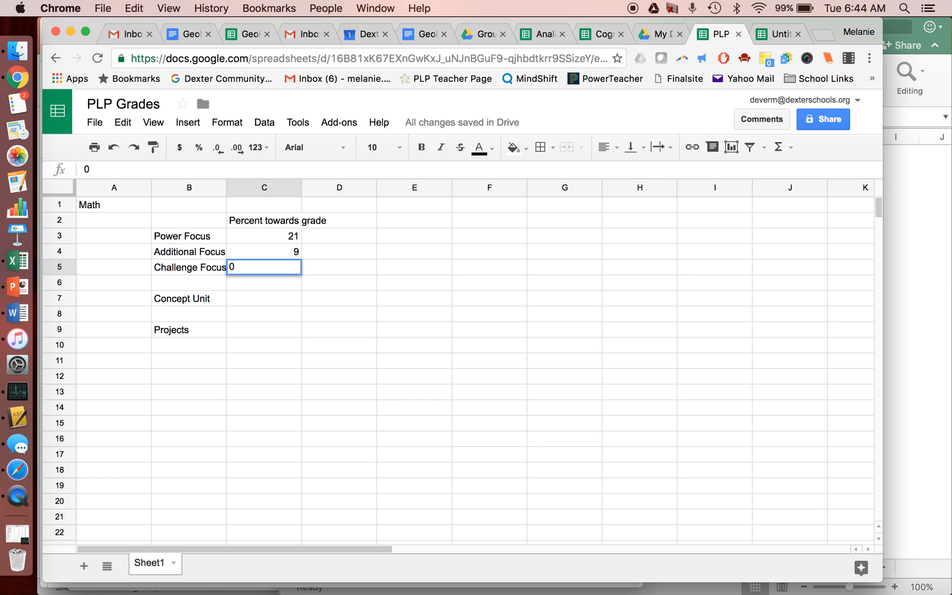
key(Return)
drag(274, 232, 275, 268)
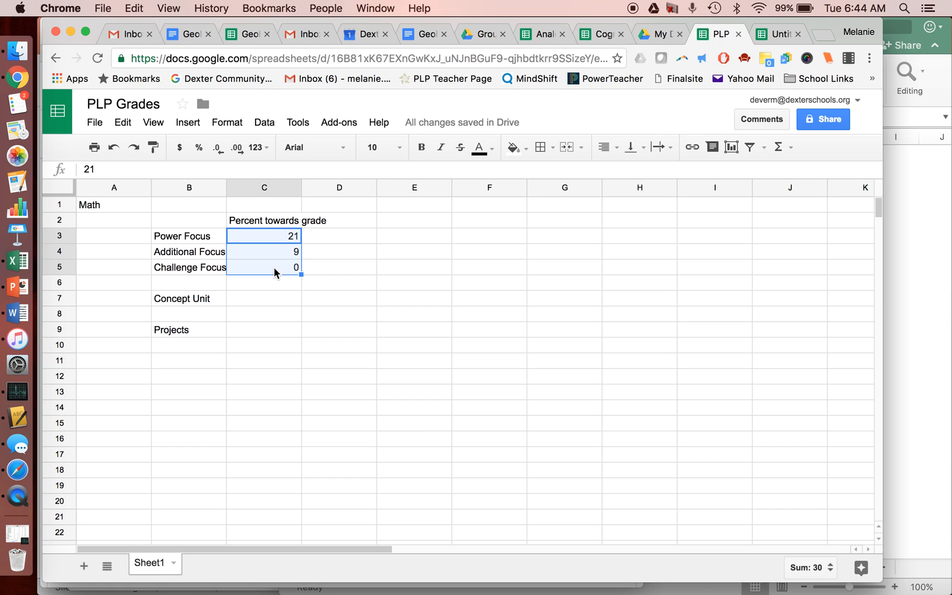
- Enter the weights 40 for Concept Unit in C7 and 30 for Projects in C9
click(270, 300)
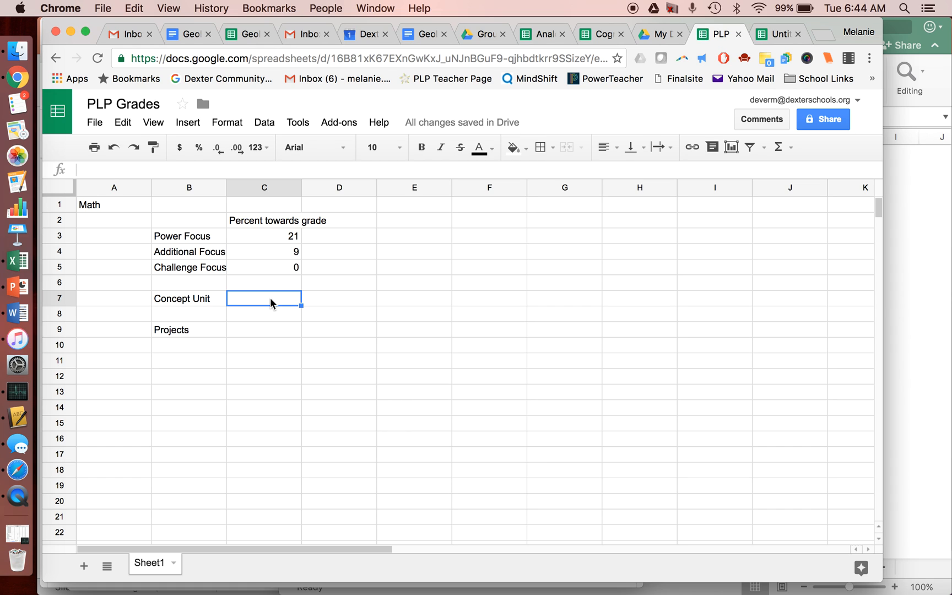
text(40)
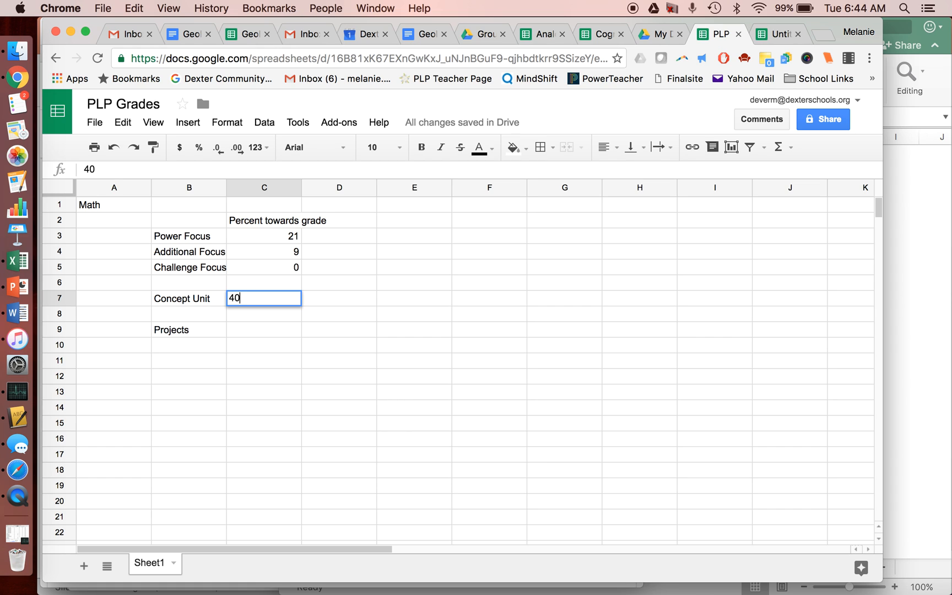
click(270, 329)
text(30)
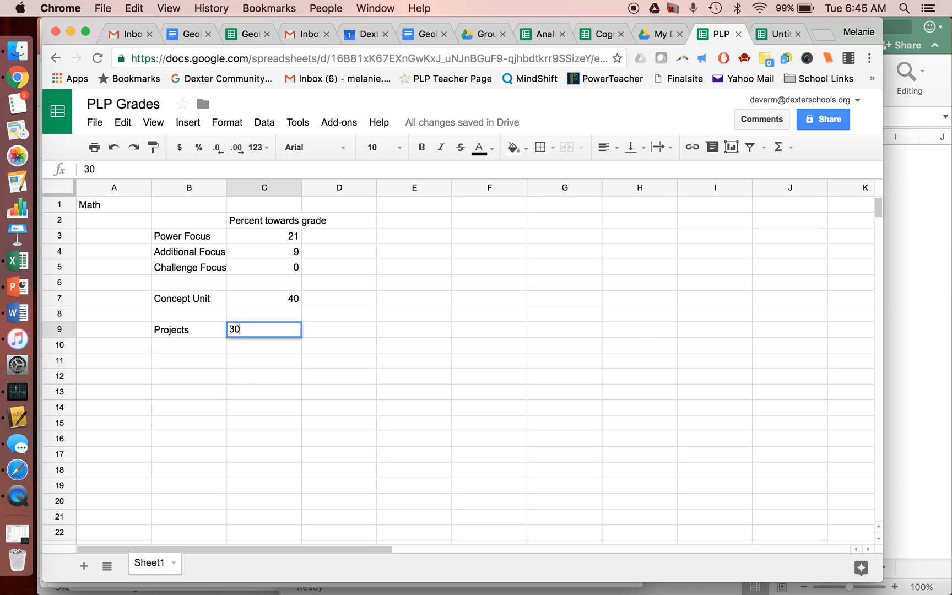
click(321, 337)
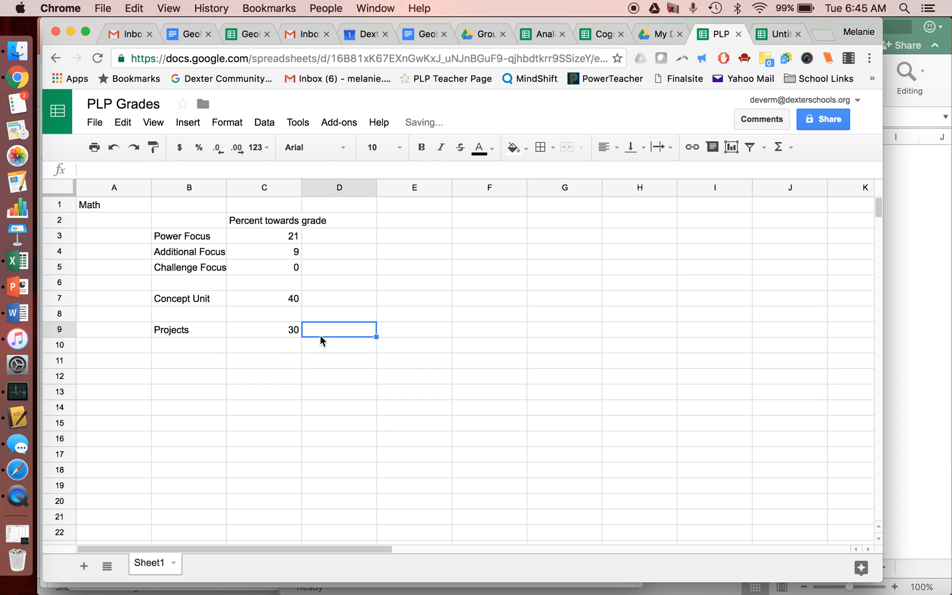
- Enter the column heading "Your earned percentage" in D2
click(362, 220)
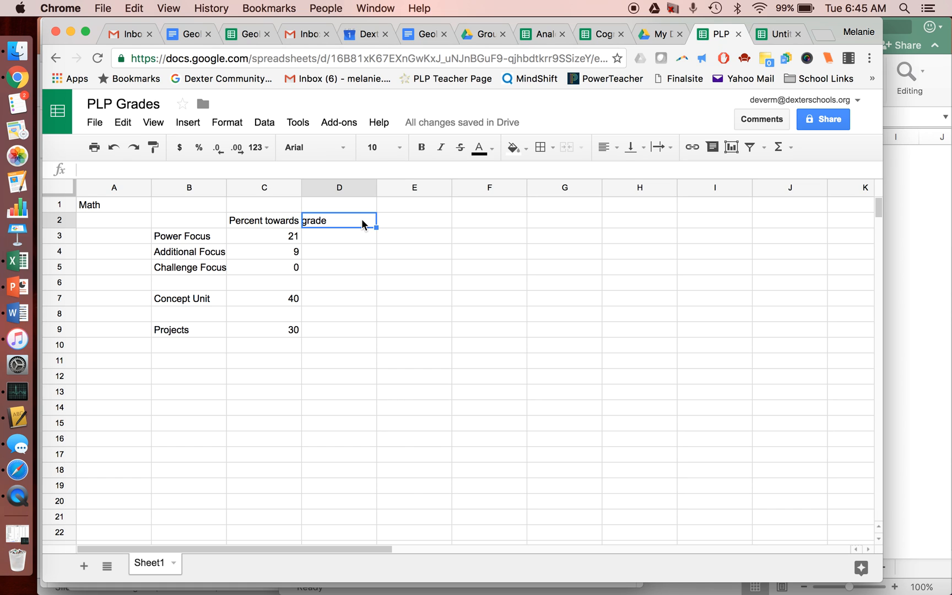
text(Your P)
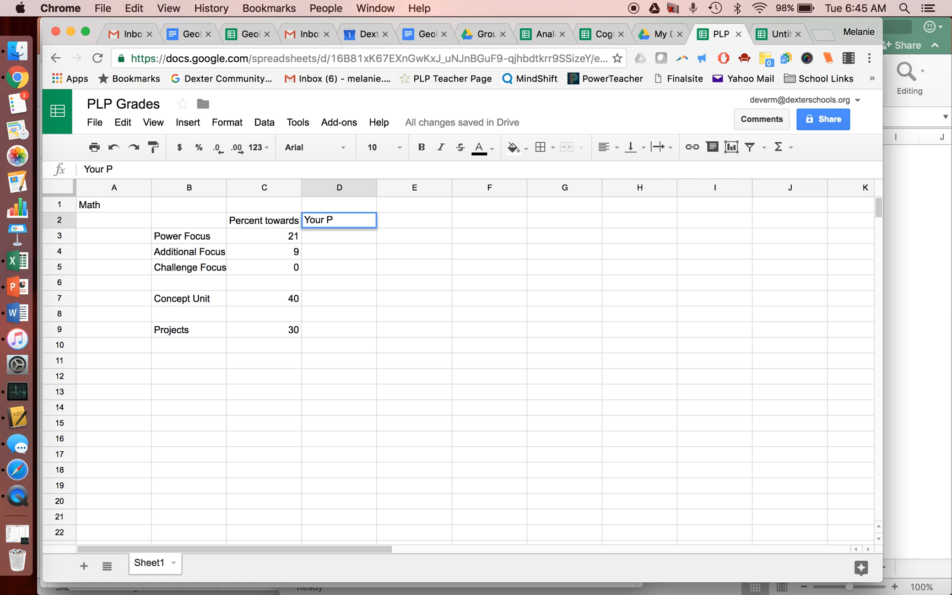
key(BackSpace)
text(earned percentage)
key(Return)
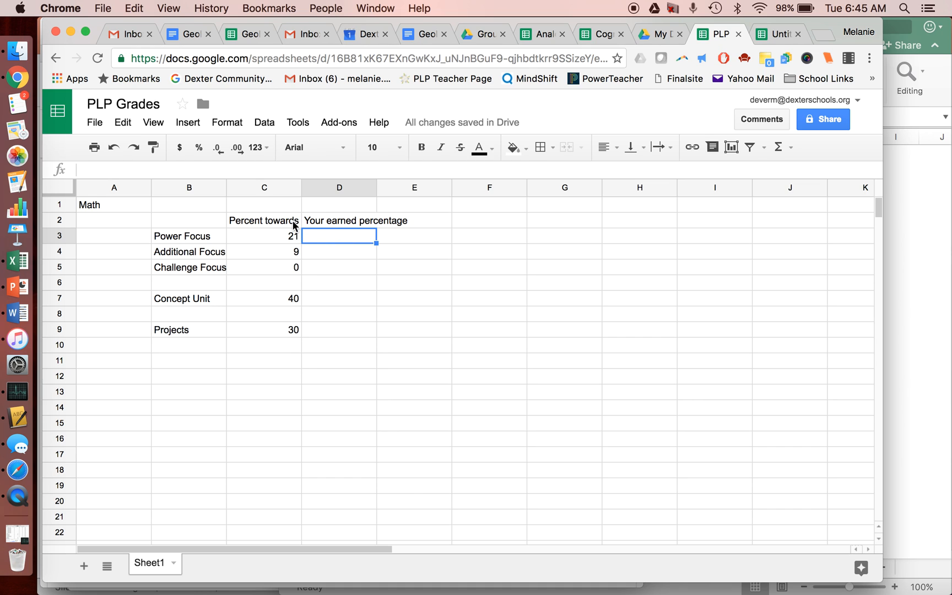
- Look up the Math I power focus percentage in the Summit PLP page in Safari and enter 100% in D3 of the sheet
click(18, 470)
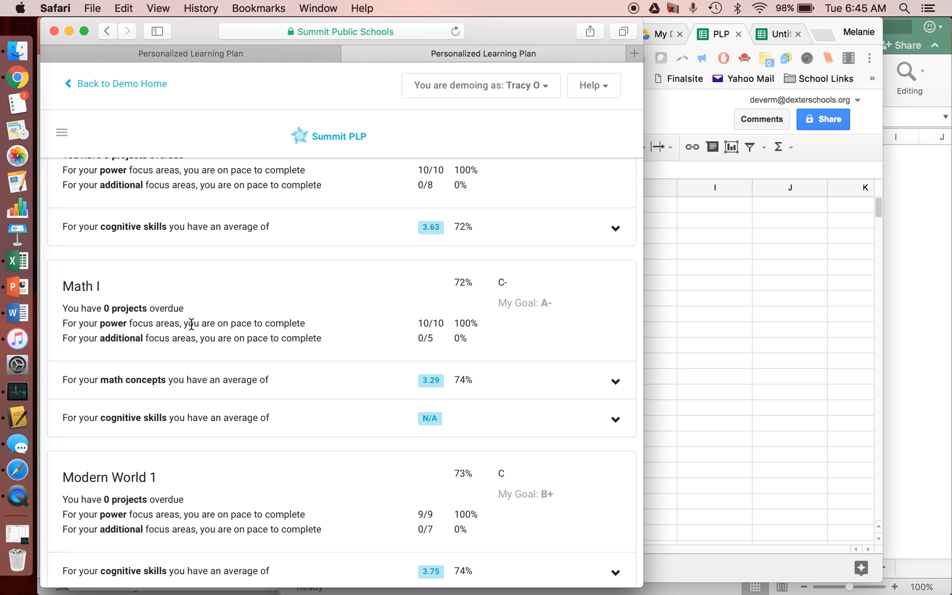
drag(456, 324, 480, 323)
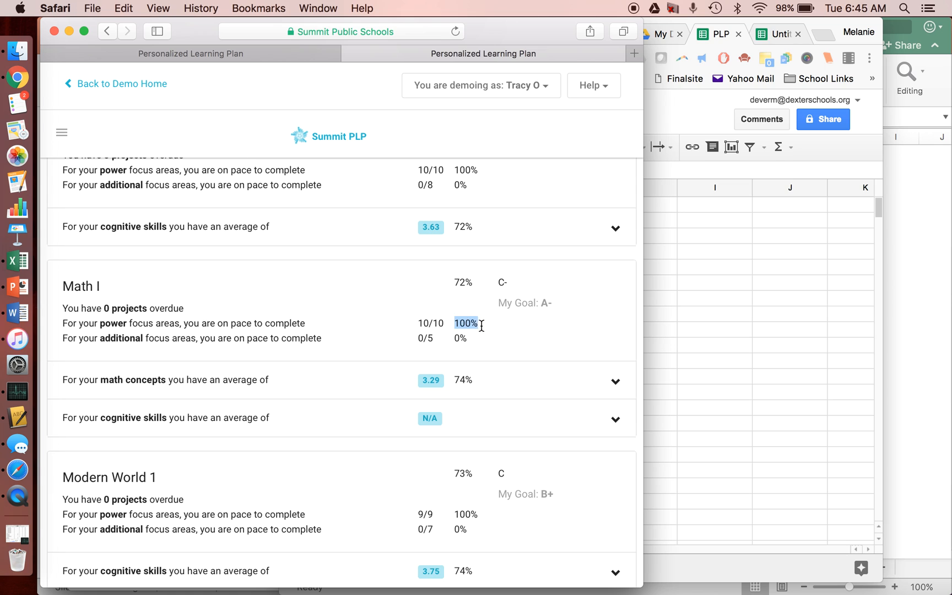
click(660, 338)
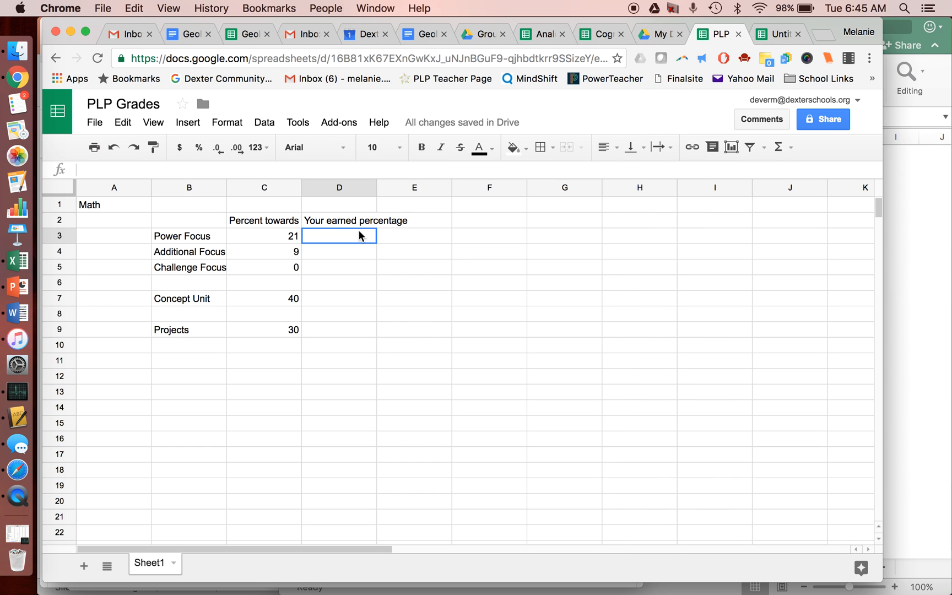
text(100%)
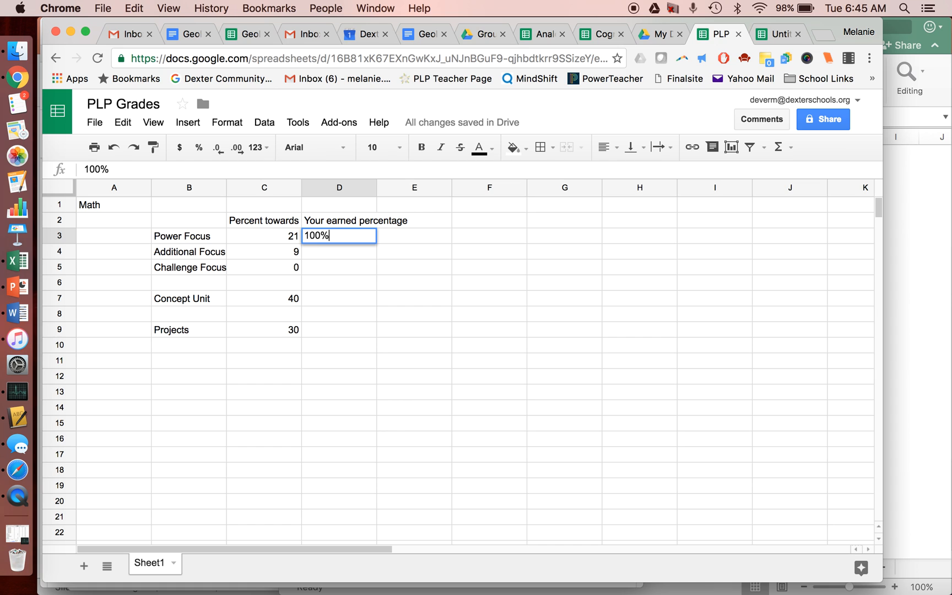
key(Return)
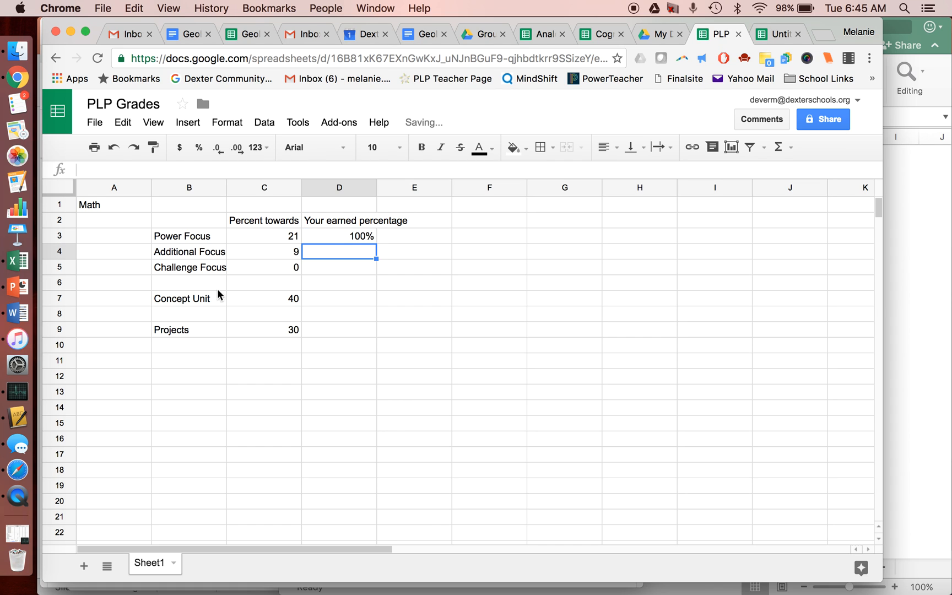
- Look up the Math I additional focus percentage in Summit PLP and enter 0% in D4, dismissing the reminder notification
click(18, 469)
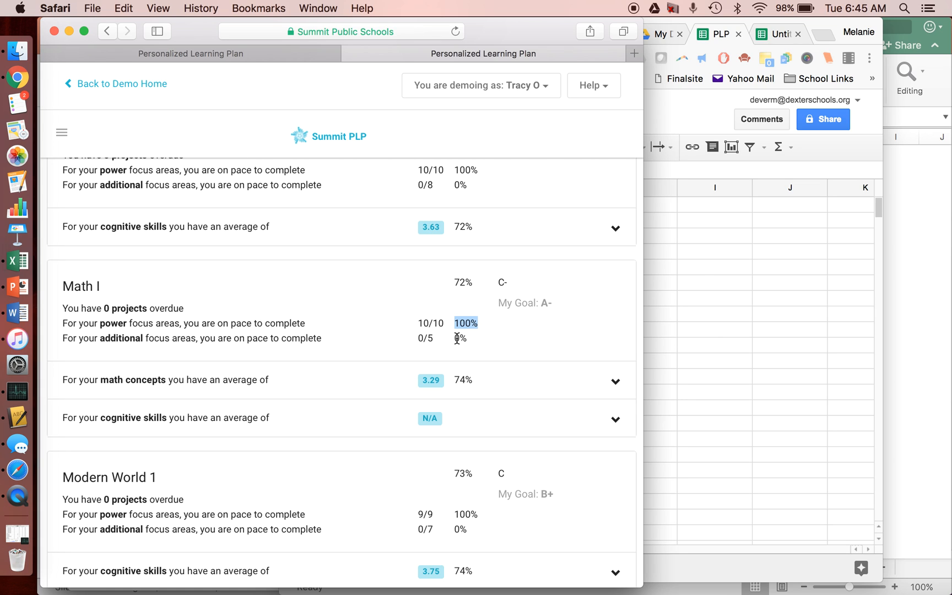
drag(454, 339, 468, 338)
click(679, 363)
text(0%)
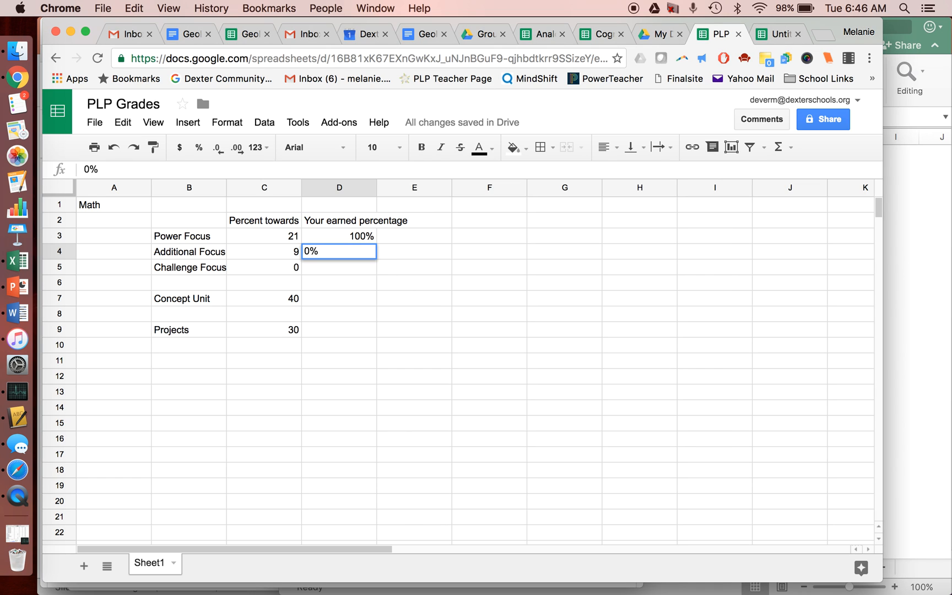
key(Return)
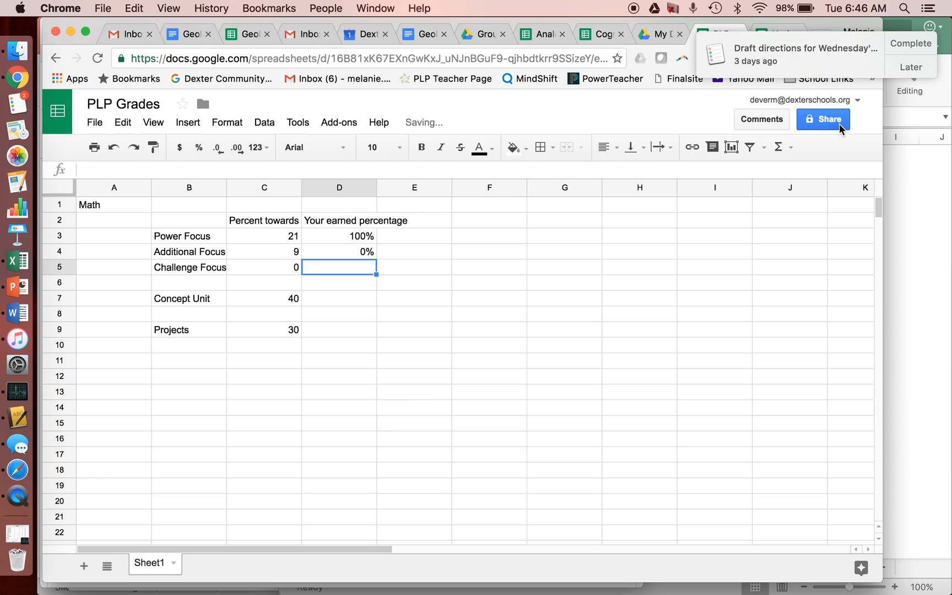
click(919, 44)
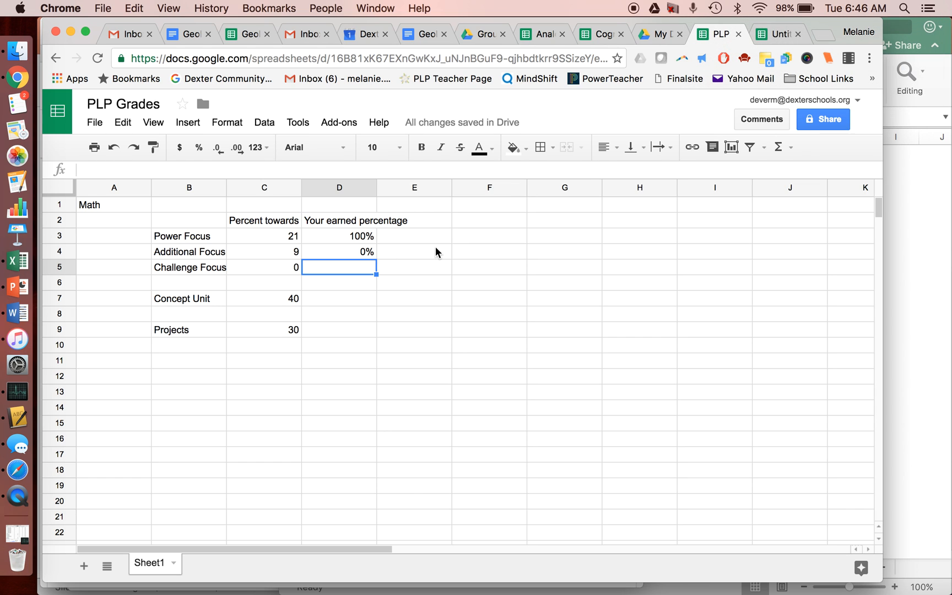
- Look up the math concepts percentage in Summit PLP and enter 74% for Concept Unit in D7
double_click(363, 266)
click(335, 299)
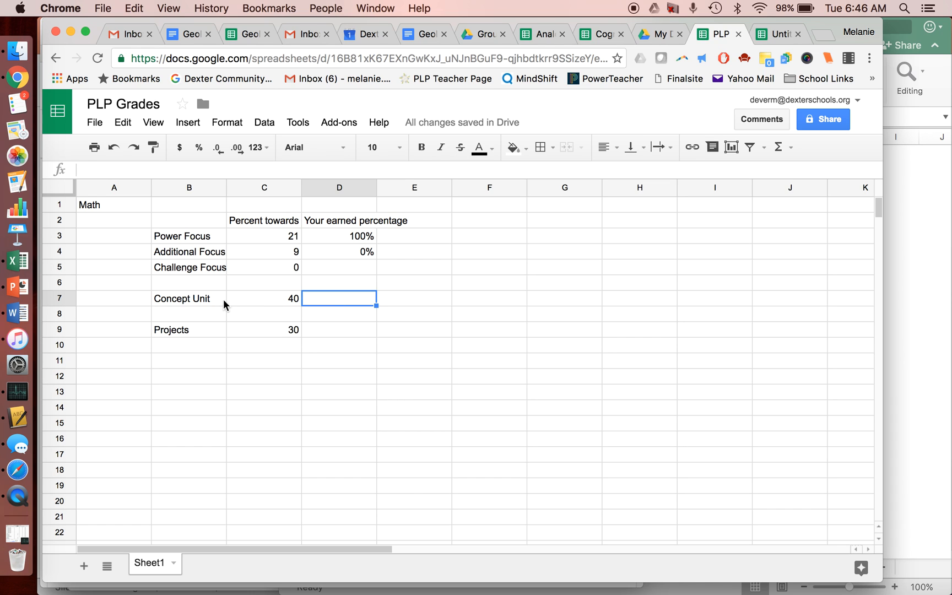
click(18, 470)
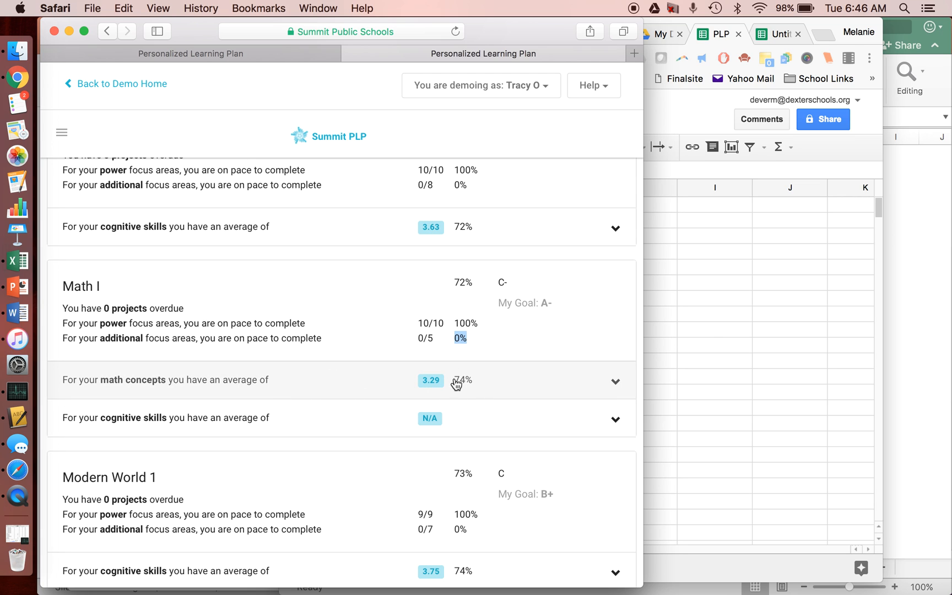
click(684, 379)
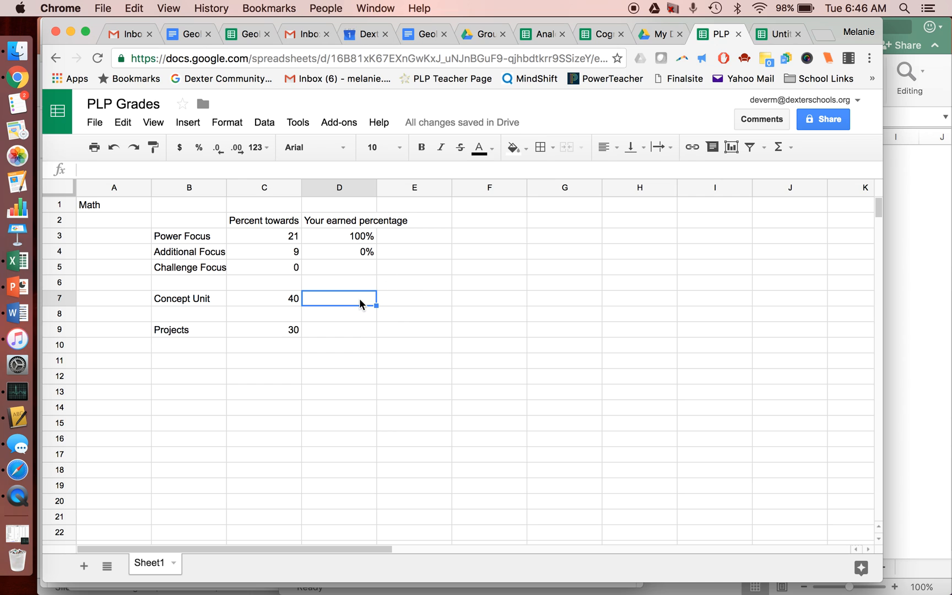
text(74%)
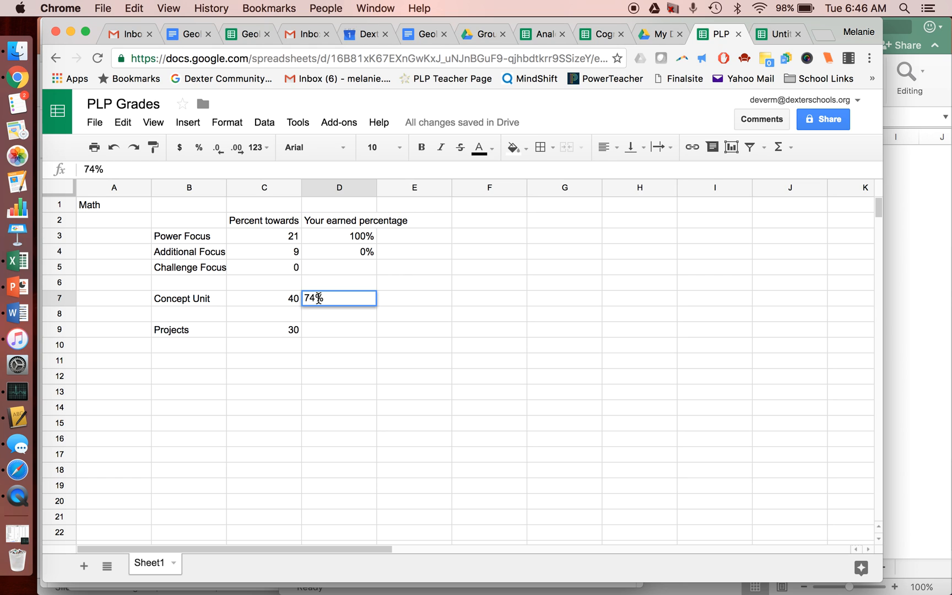
key(Return)
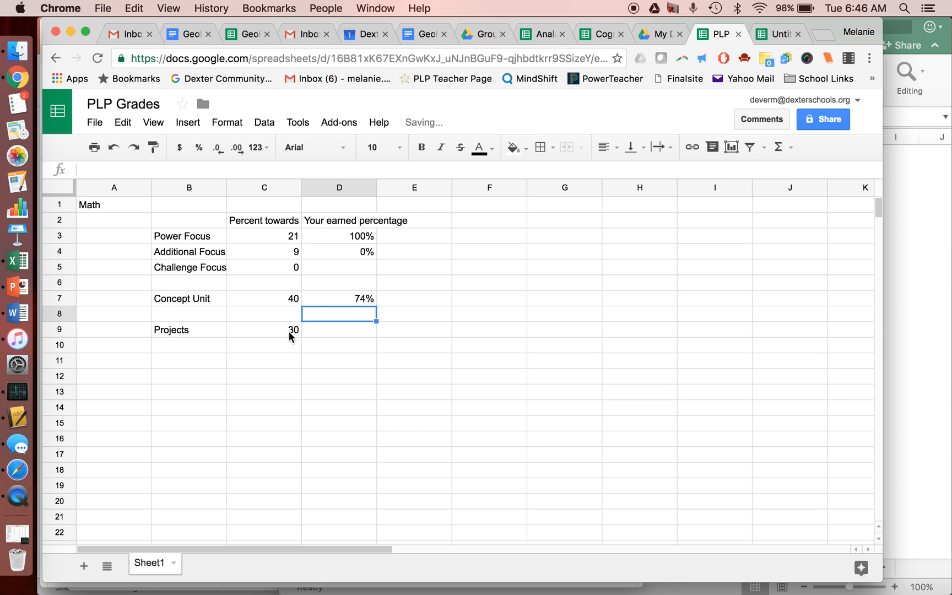
- Check the Math I cognitive skills average in Summit PLP for the Projects row, then return to D9 of the sheet
click(35, 470)
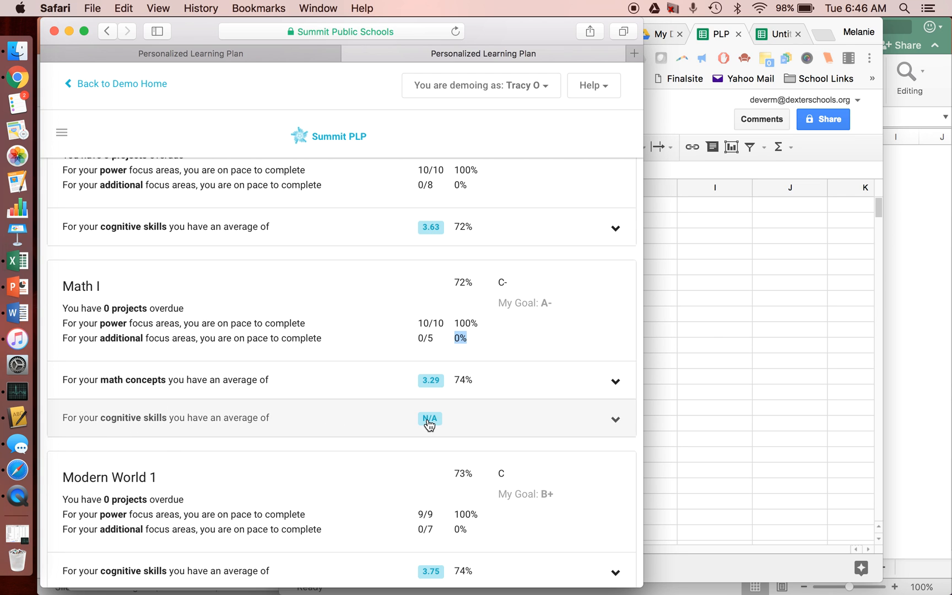
click(683, 417)
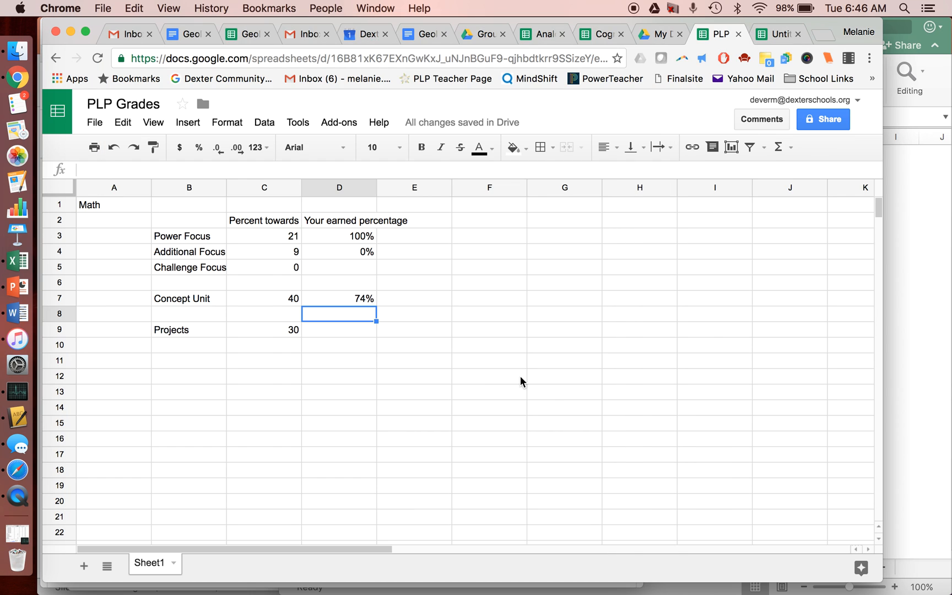
click(357, 330)
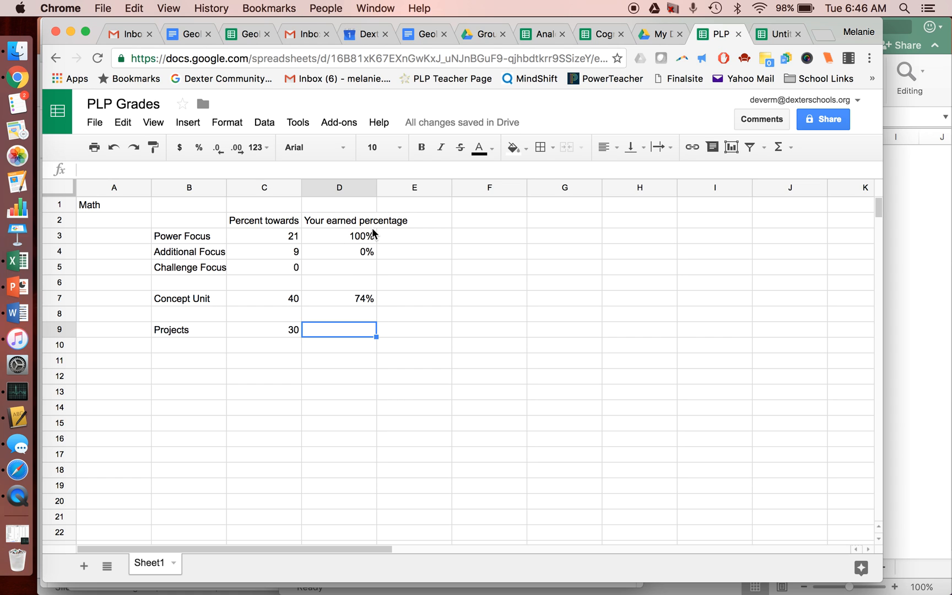
- Enter the column heading "You've actually earned:" in E2
click(428, 222)
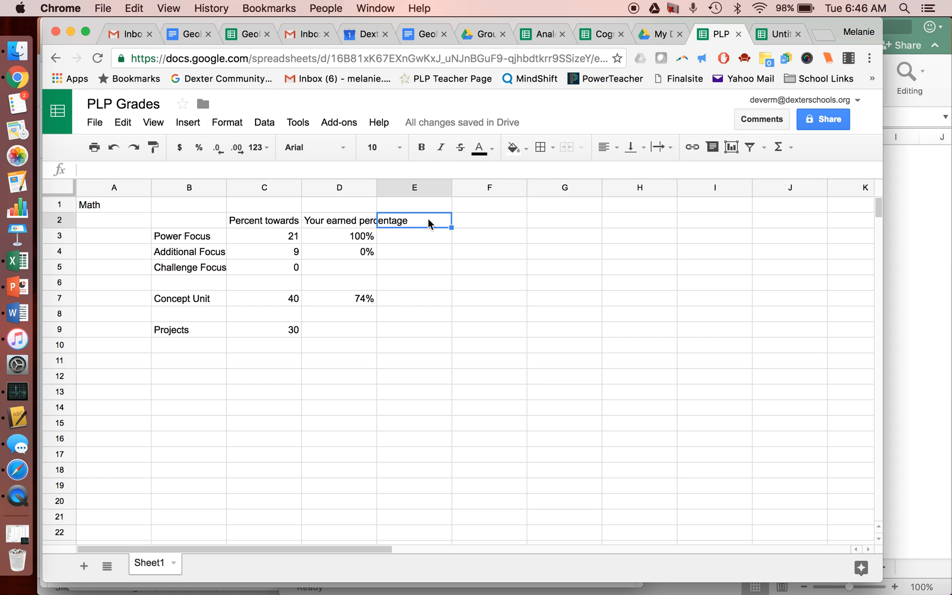
text(You've )
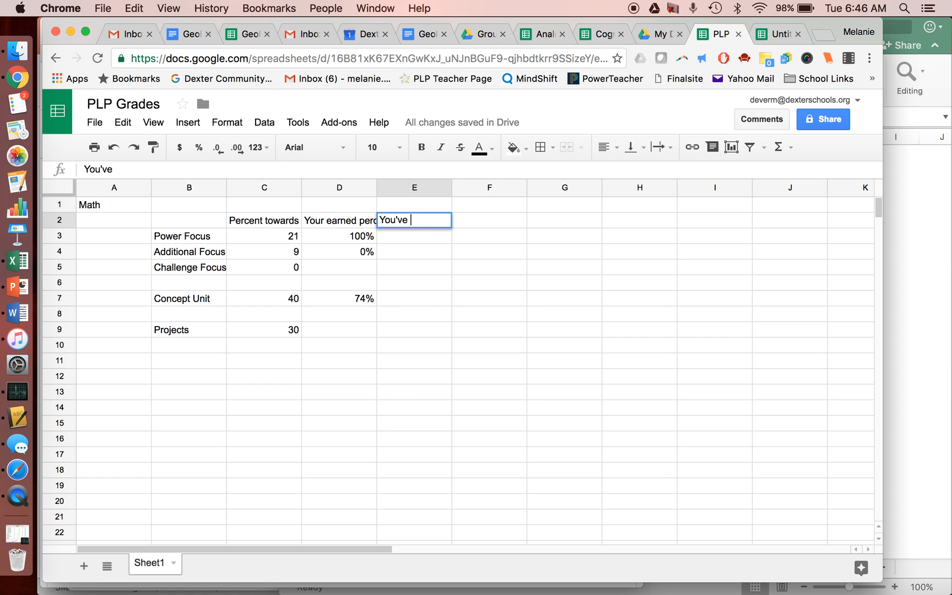
text(actually earne)
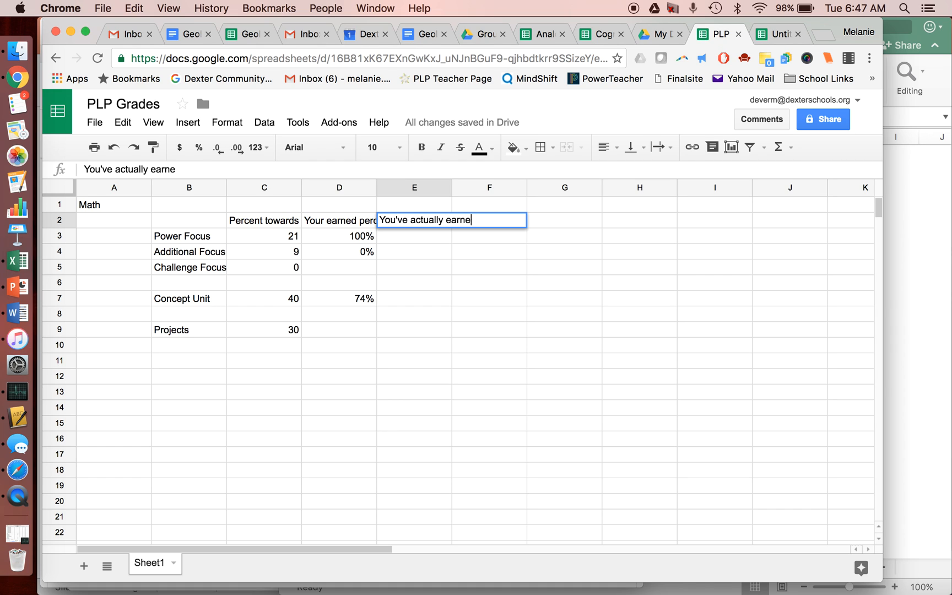
text(d:)
key(Return)
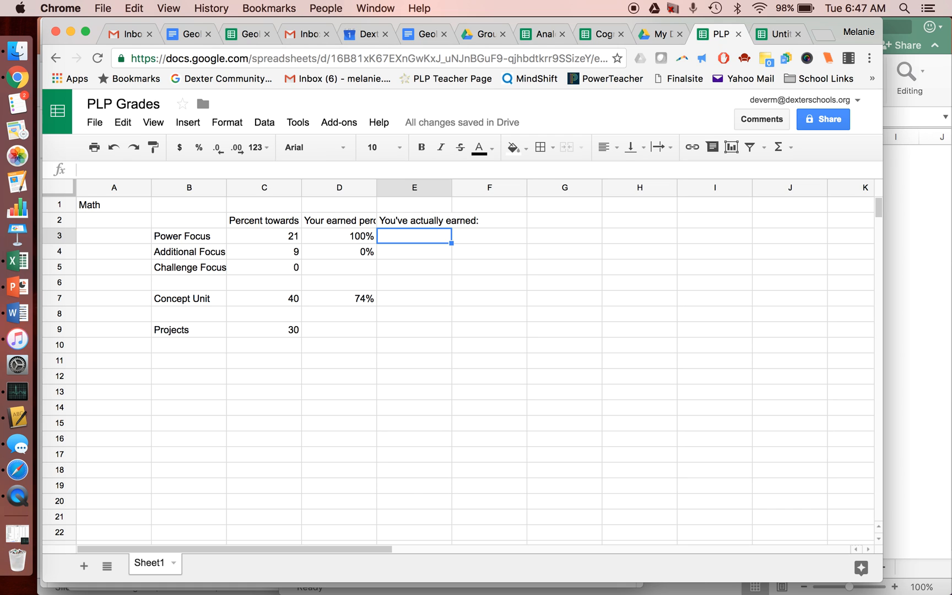
- Enter the formula =D3*C3 in E3 to multiply the Power Focus earned percentage by its weight
text(=)
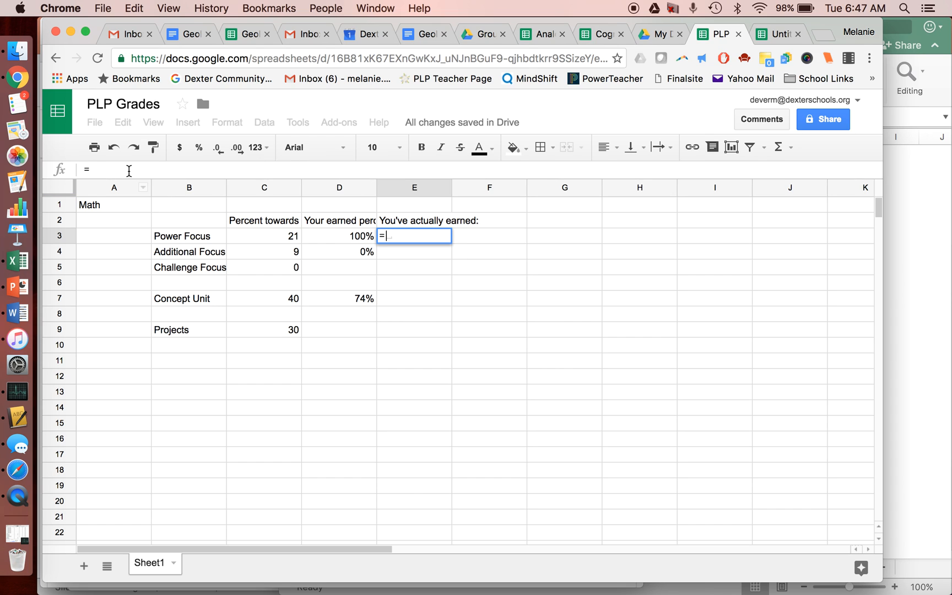
click(357, 239)
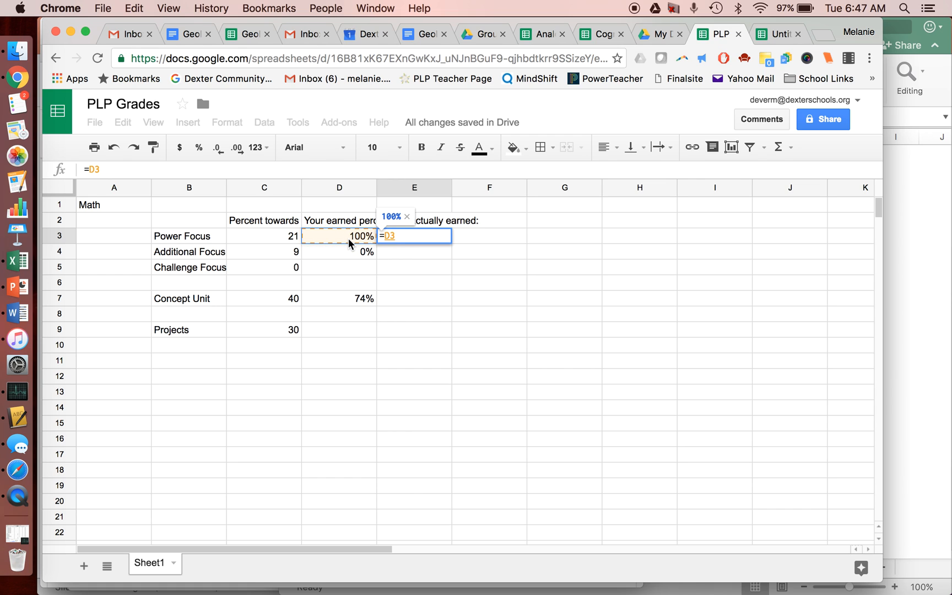
text(*)
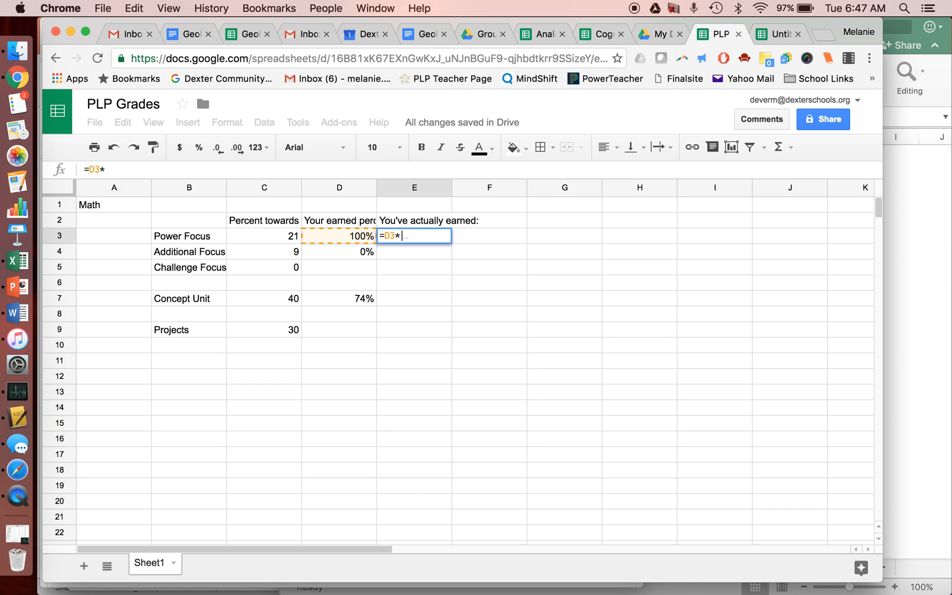
click(282, 235)
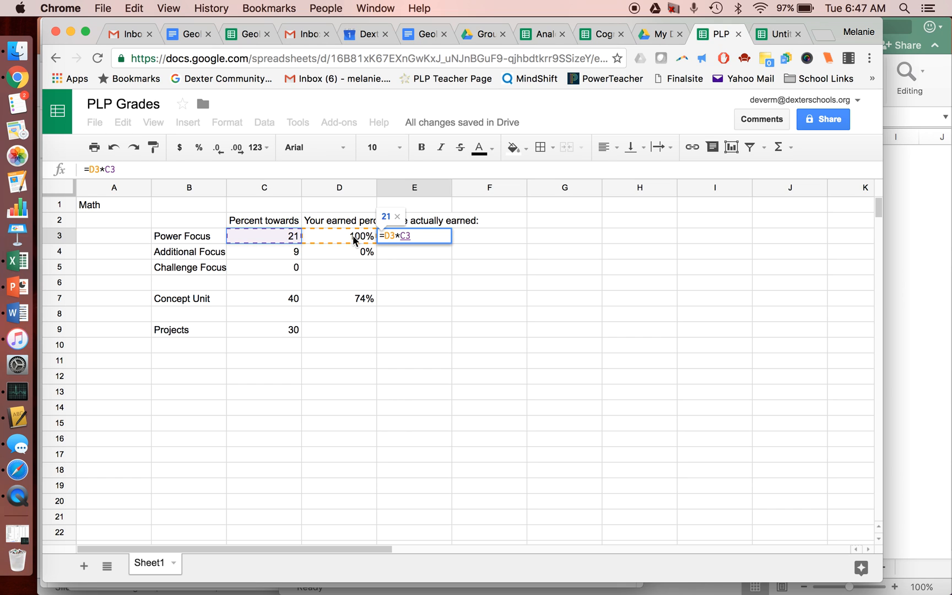
key(Return)
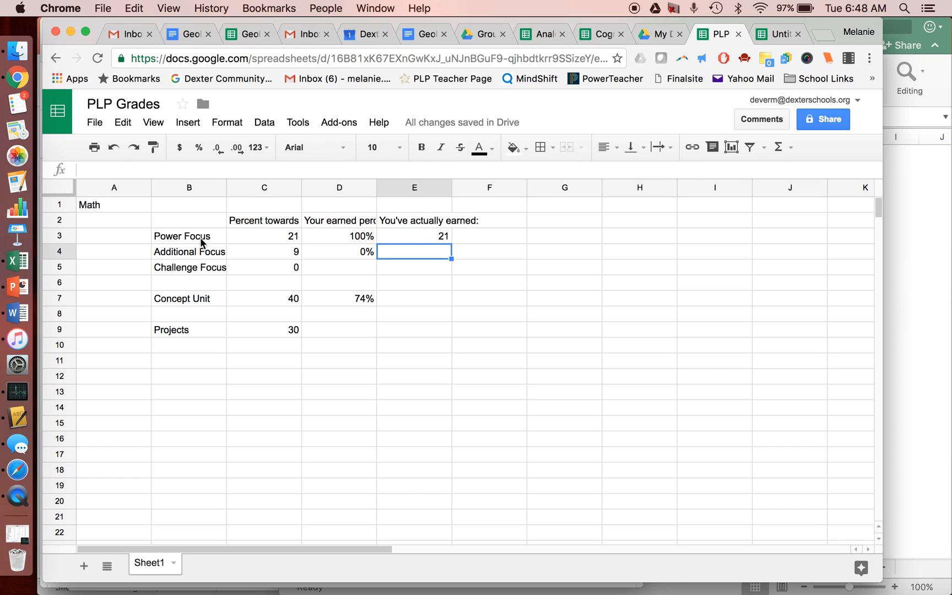
- Copy the E3 formula to E4 for Additional Focus and to E7 for Concept Unit, checking the cell references in E4
click(441, 237)
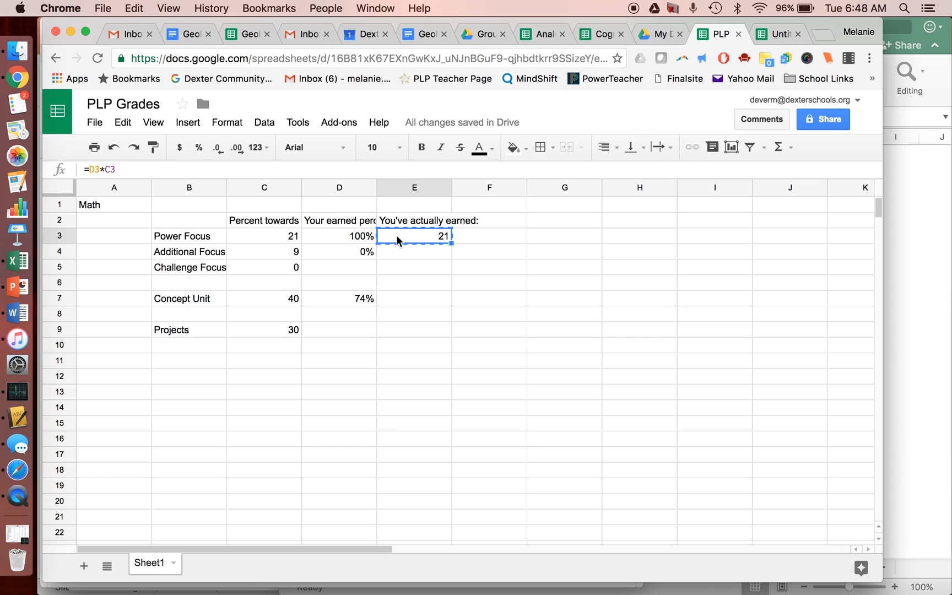
click(403, 251)
text(0)
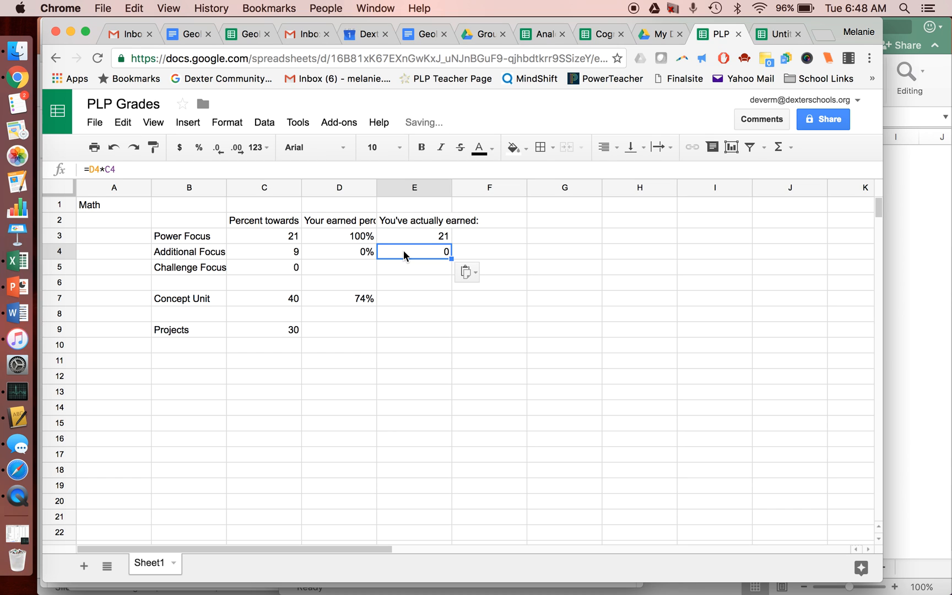
double_click(404, 250)
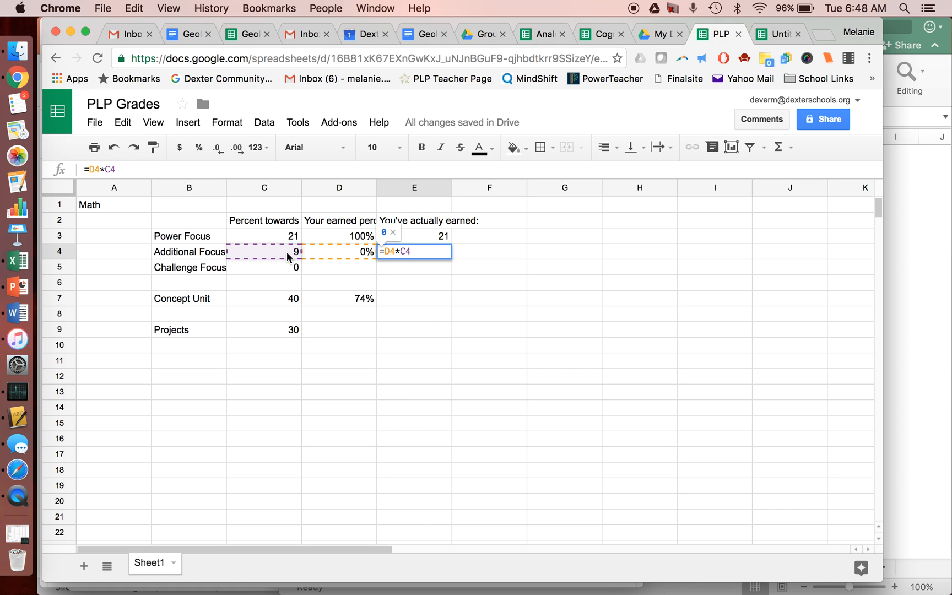
key(Return)
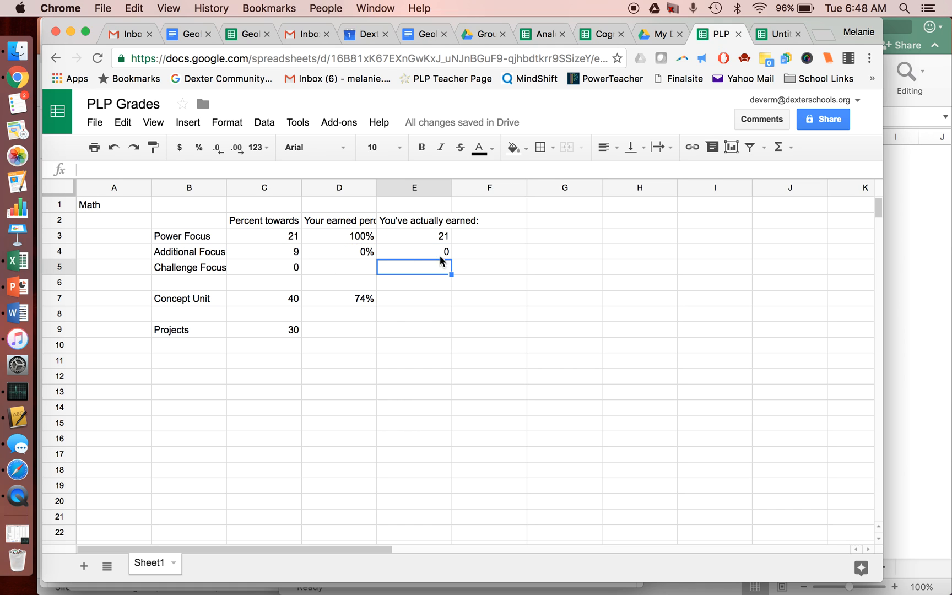
click(434, 301)
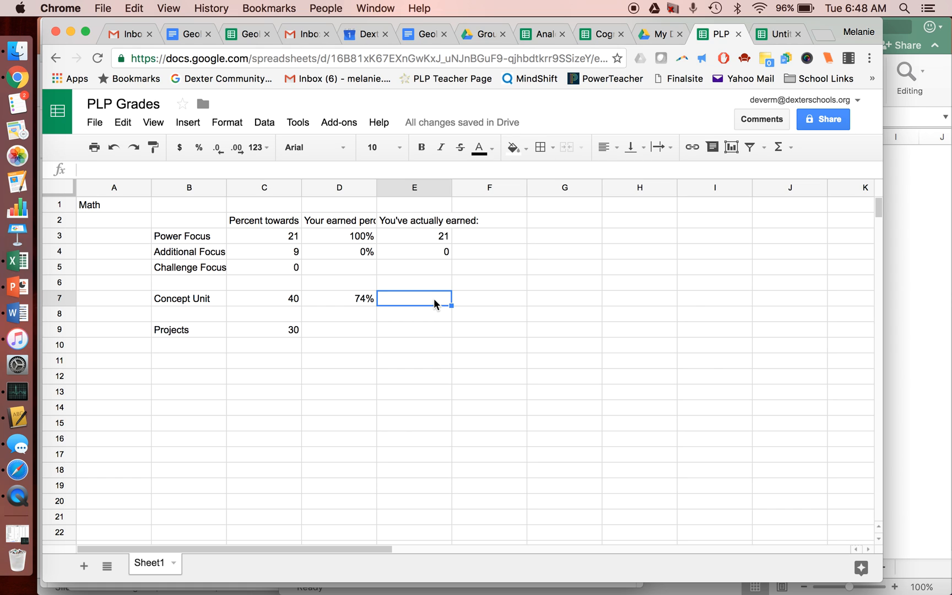
text(=D7*C7)
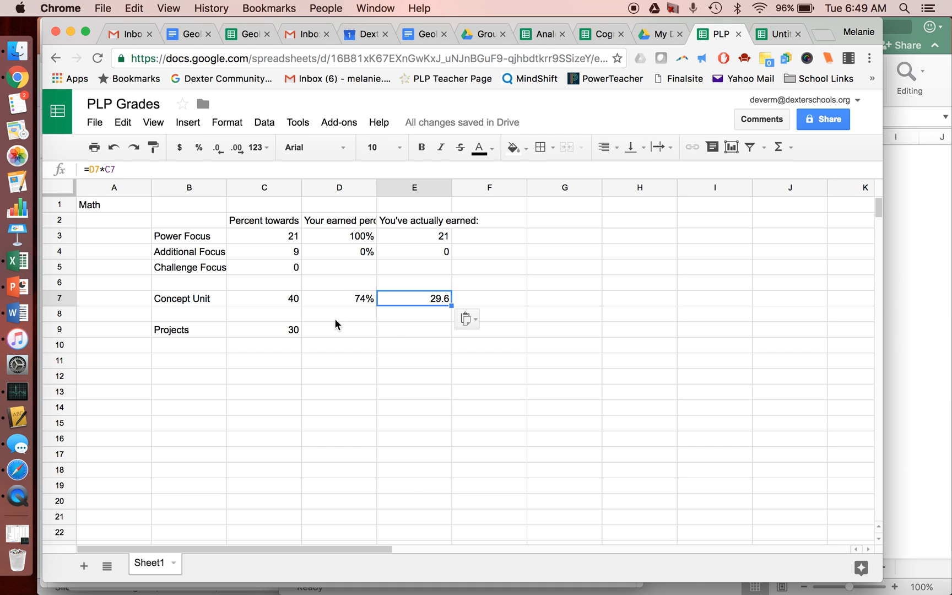
- Enter the label "Total actually earned:" in D11
click(395, 360)
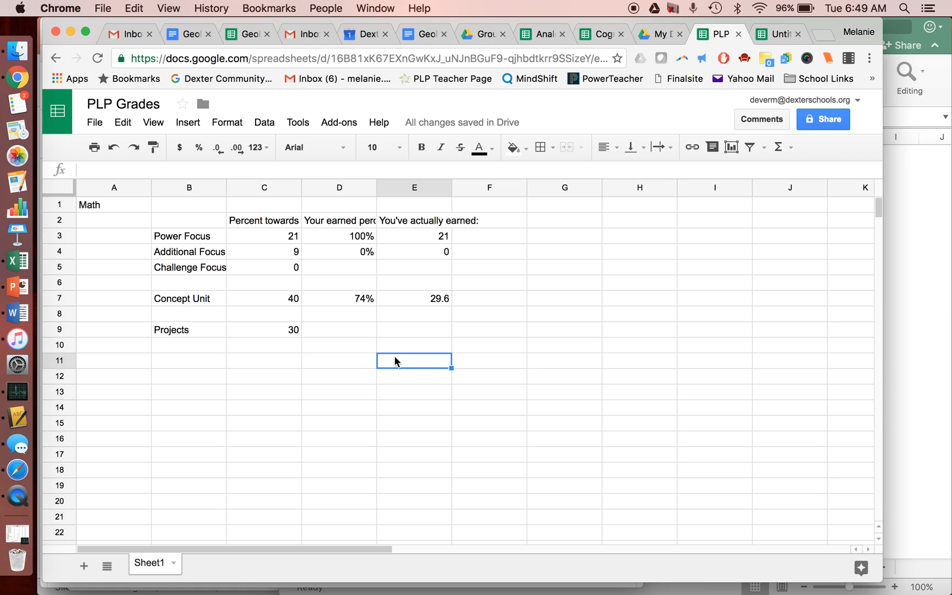
click(365, 362)
text(Total actu)
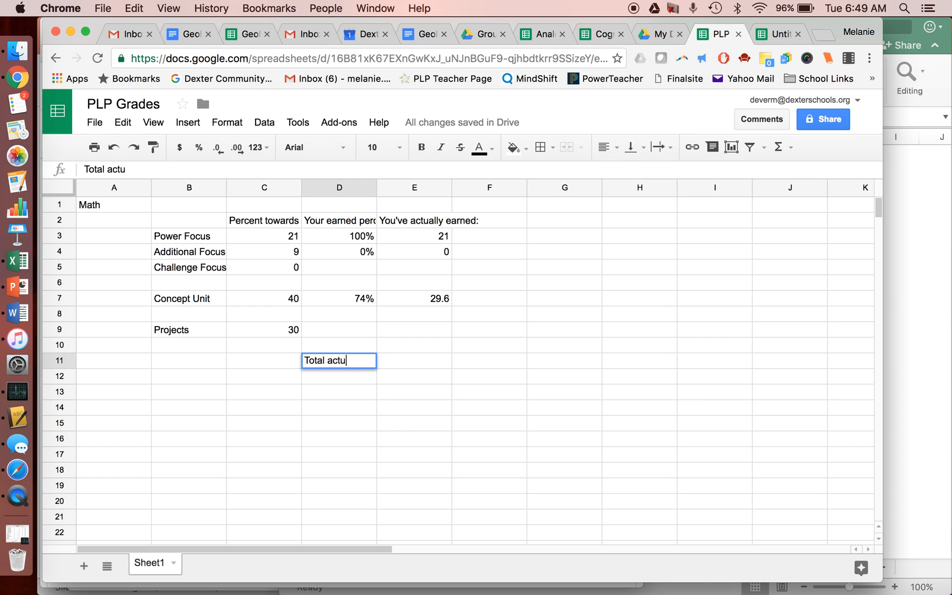
text(ally earned:)
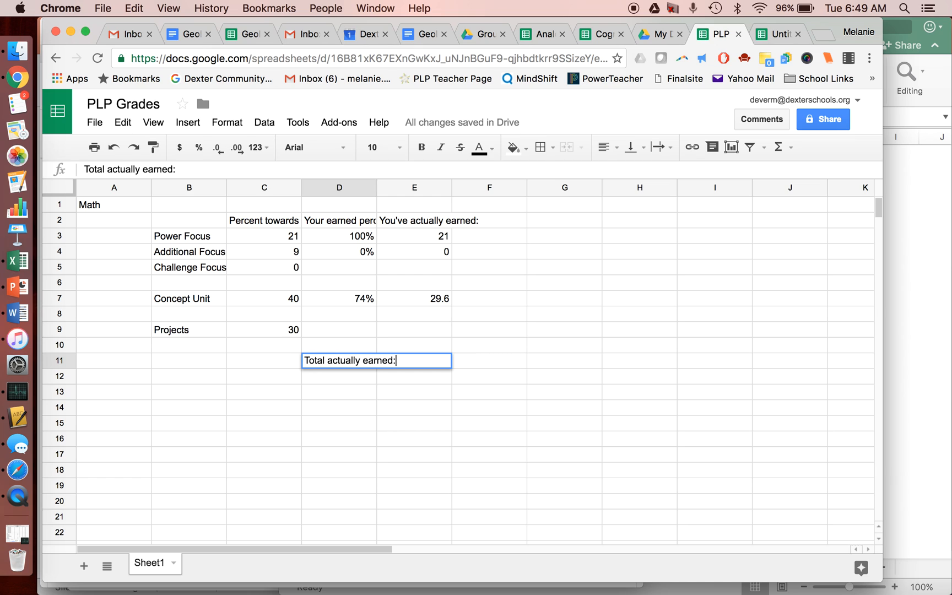
- Enter the formula =E3+E4+E7 in E11 to total the points actually earned
key(Tab)
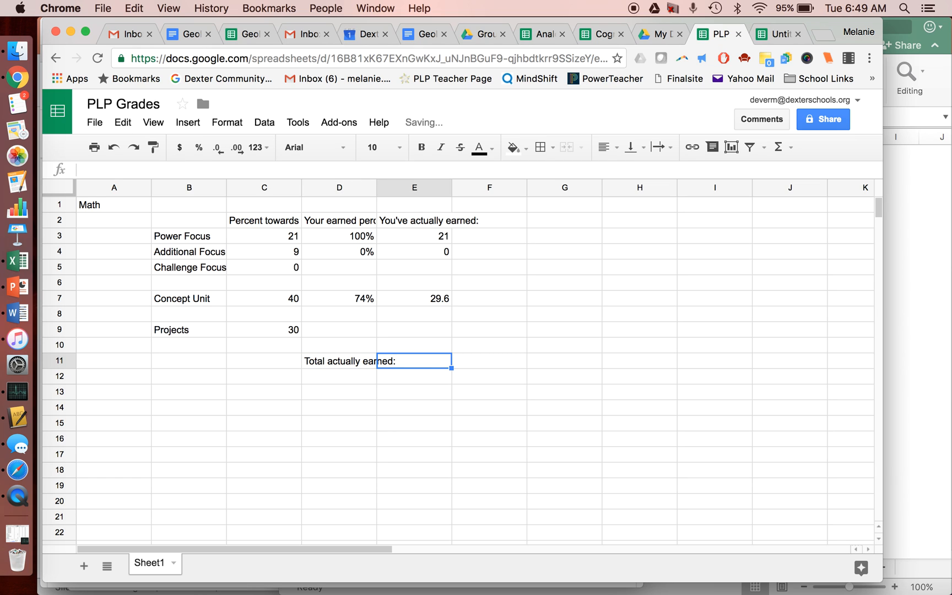
text(=)
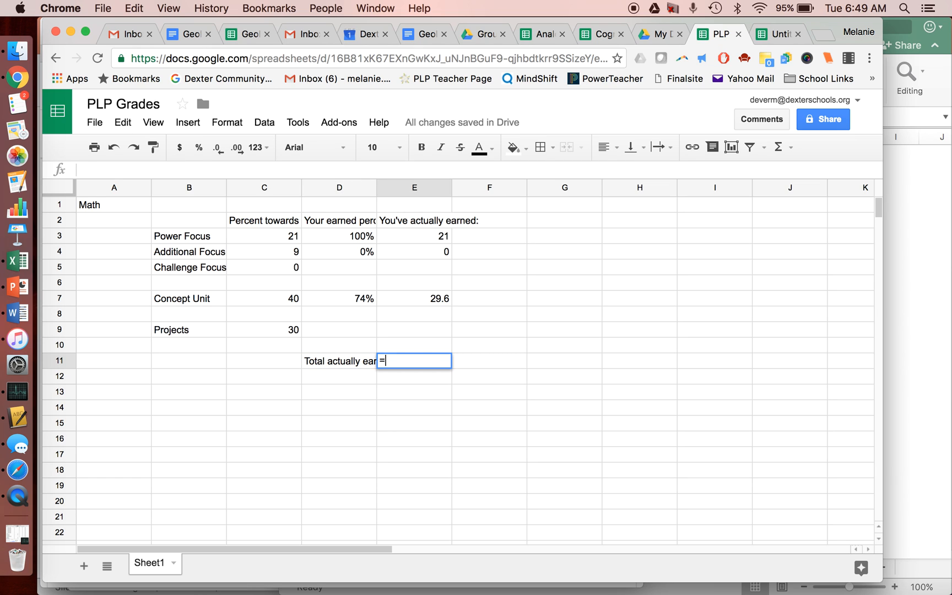
click(420, 237)
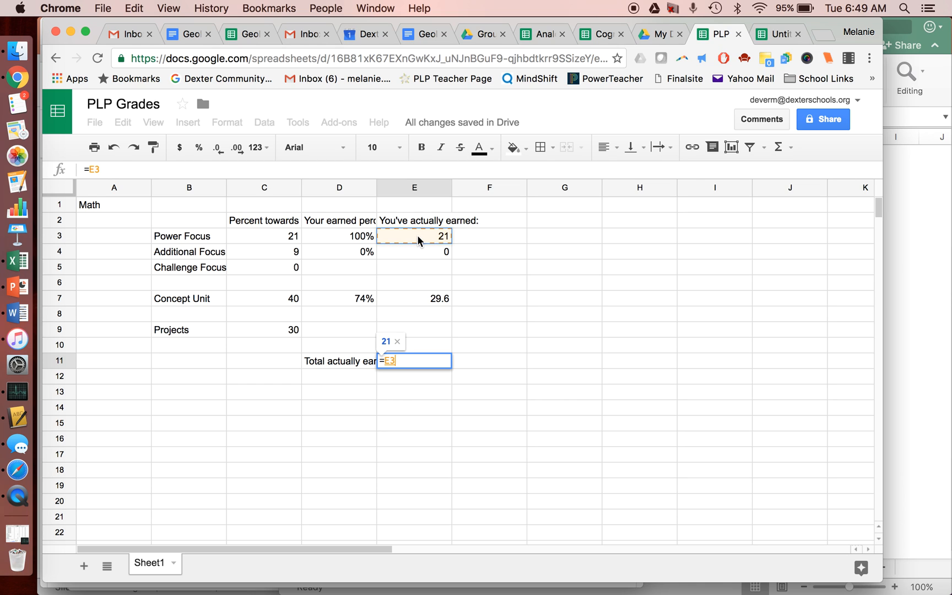
text(+)
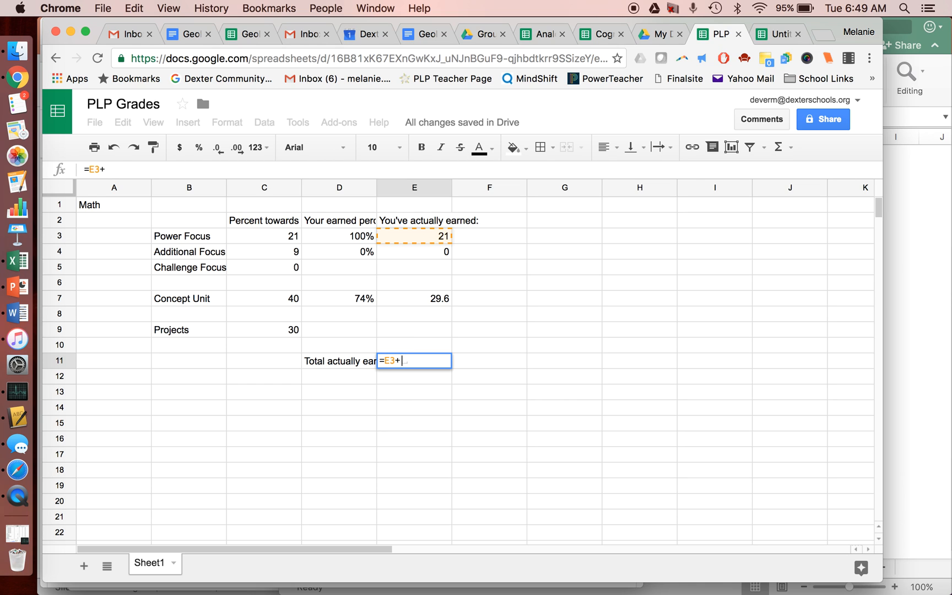
click(447, 254)
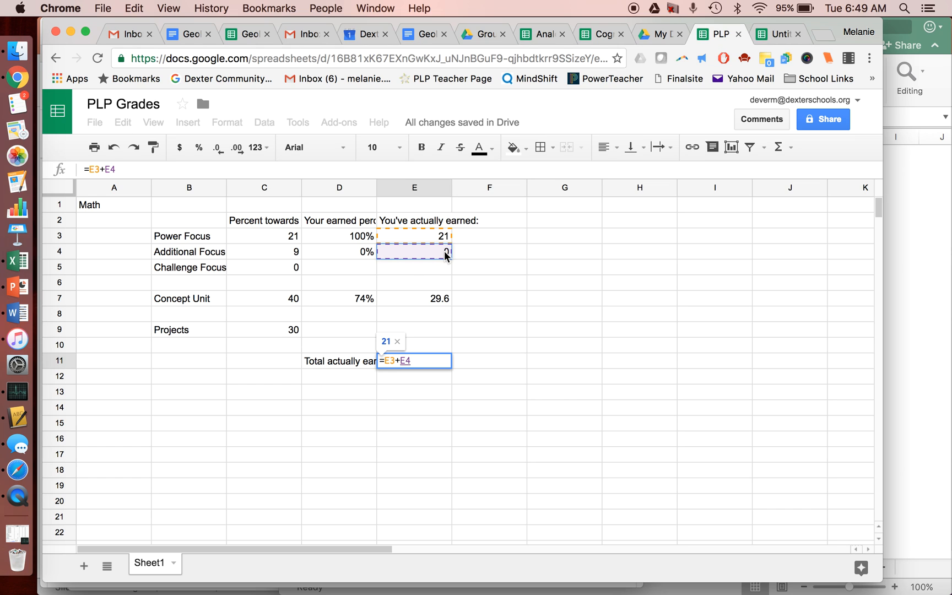
text(+)
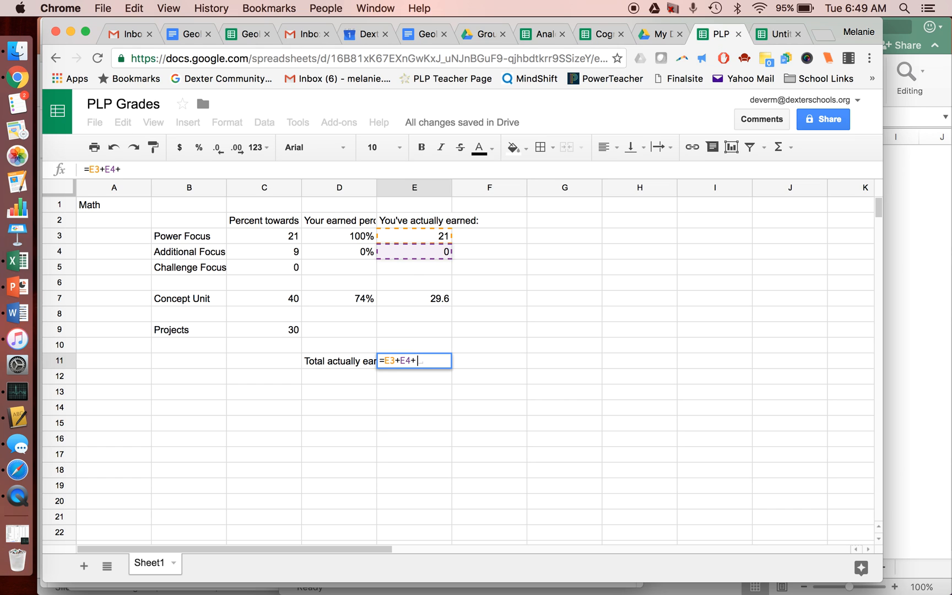
click(441, 302)
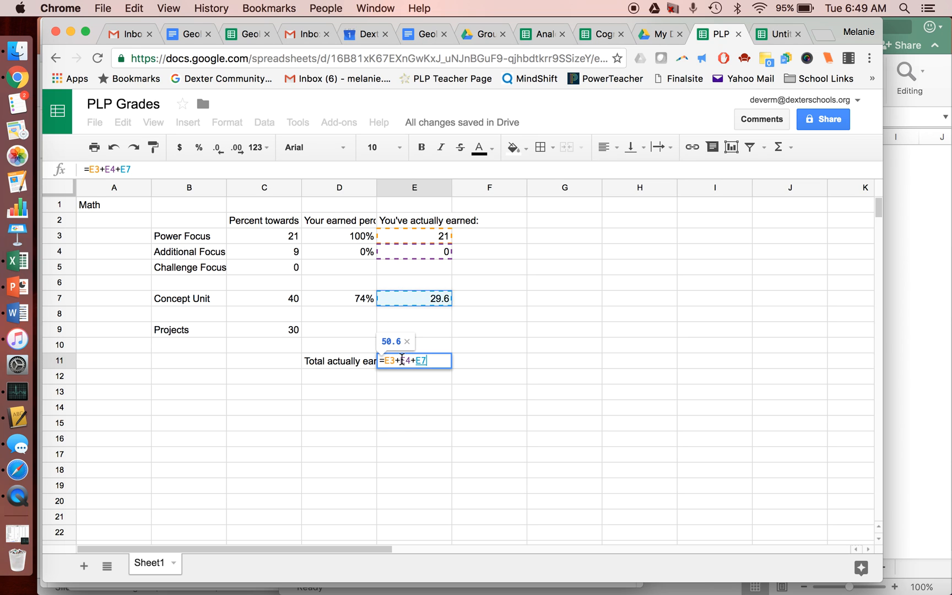
key(Return)
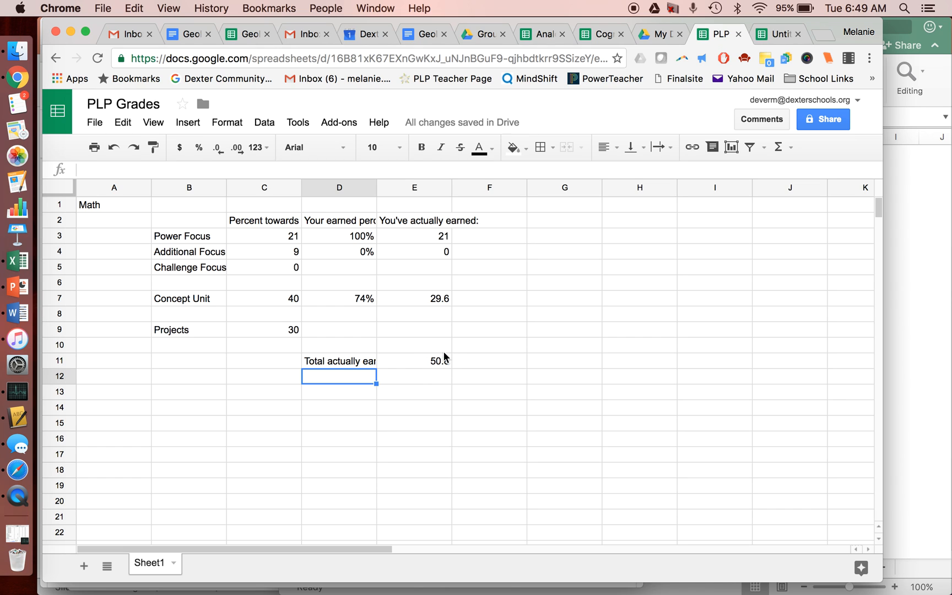
- Enter the label "Possible to earn:" in D12
text(Possible)
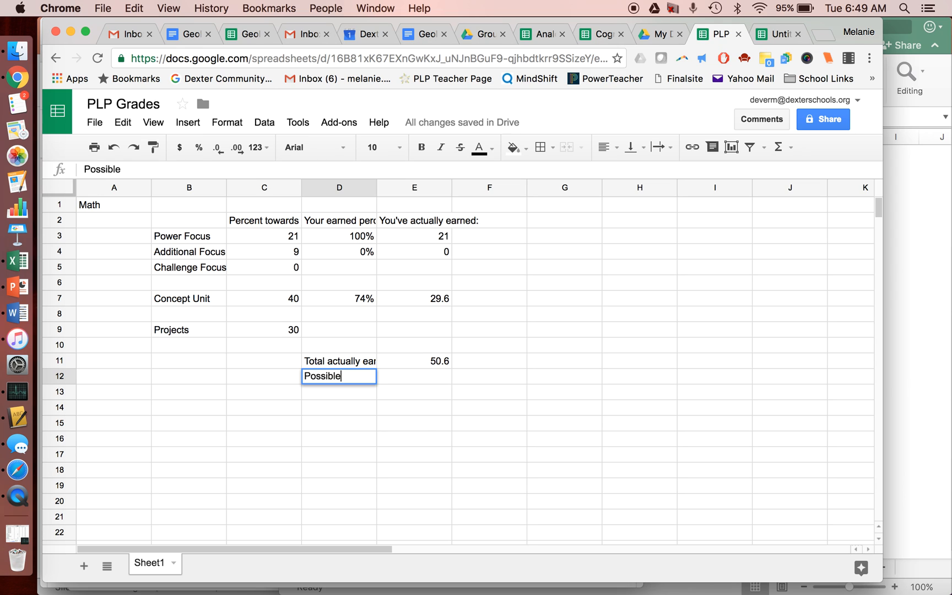
text( to earn:)
key(Tab)
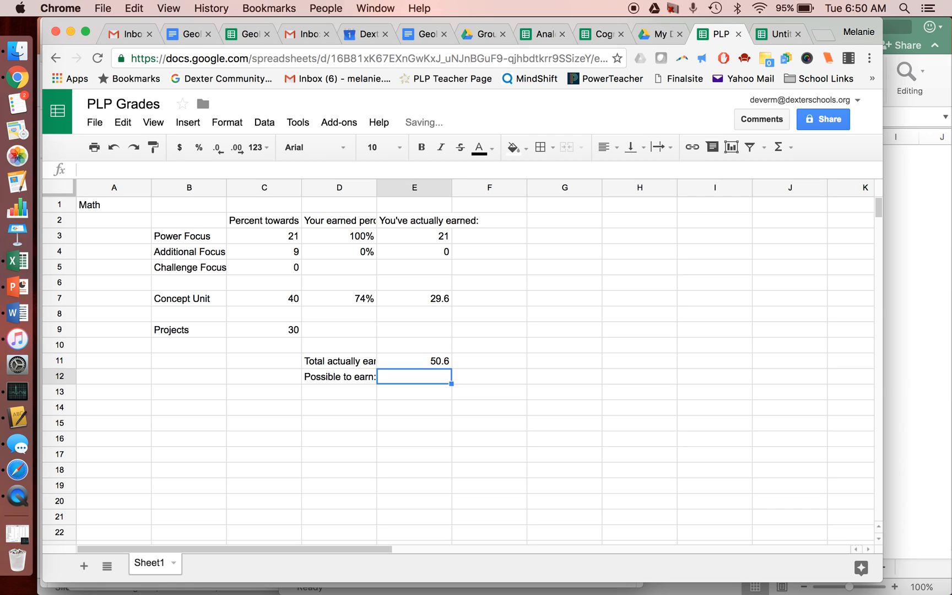
- Enter the formula =C3+C4+C7 in E12 to add the Power Focus, Additional Focus and Concept Unit weights
text(=)
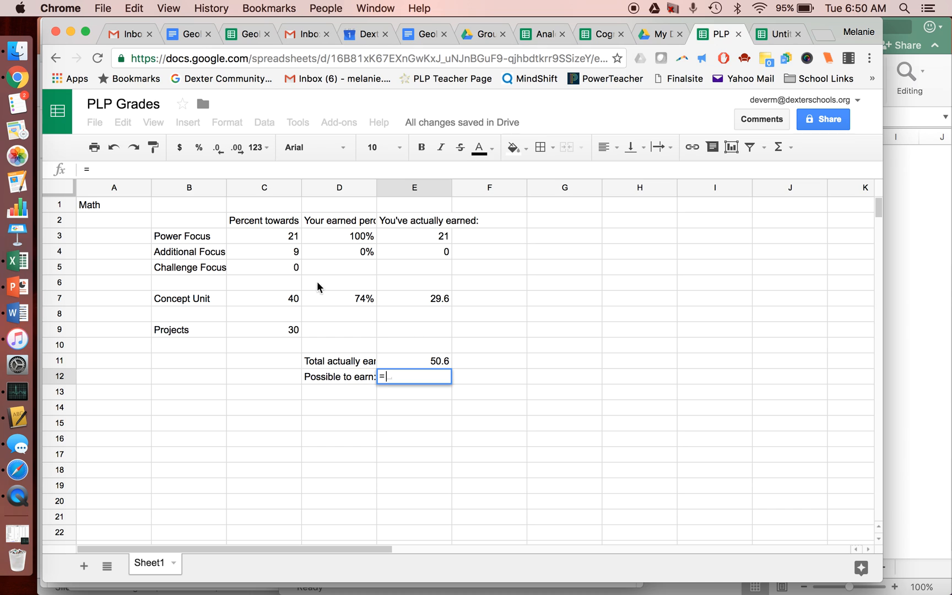
click(292, 242)
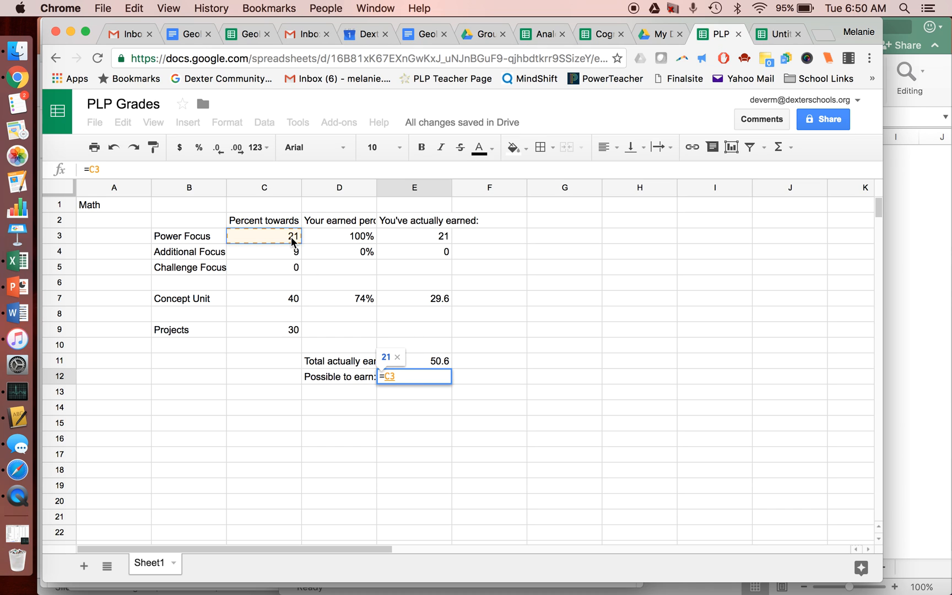
text(+)
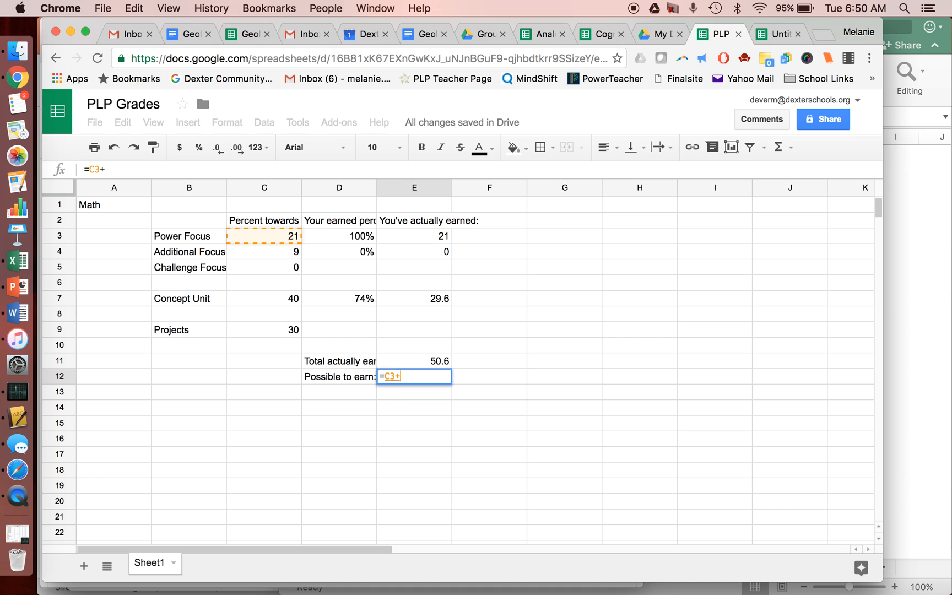
click(296, 256)
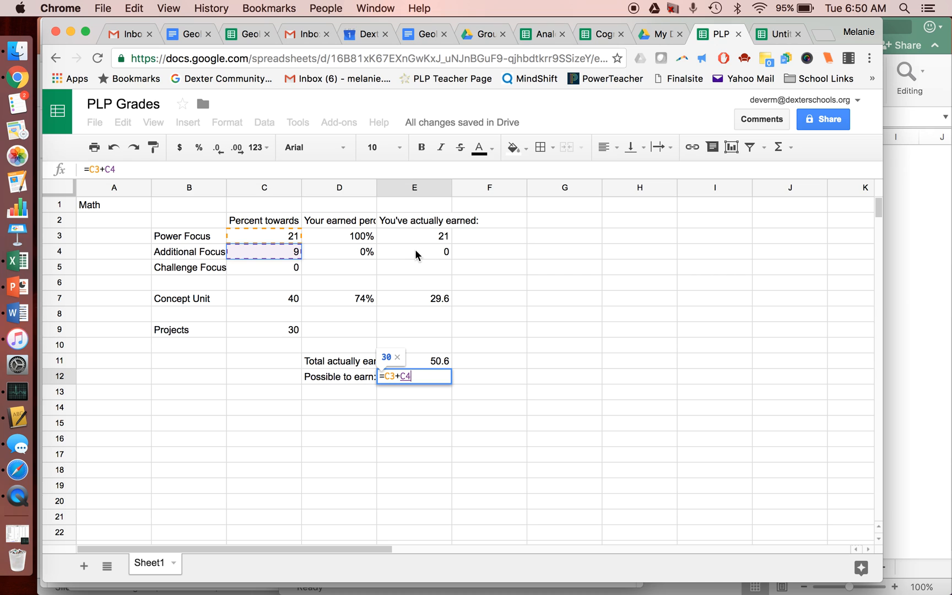
text(+)
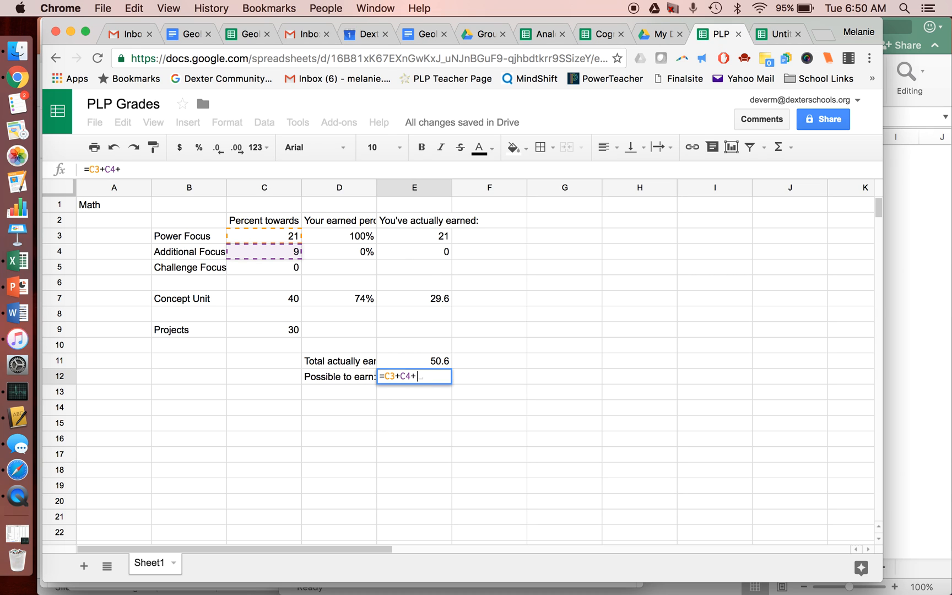
click(293, 300)
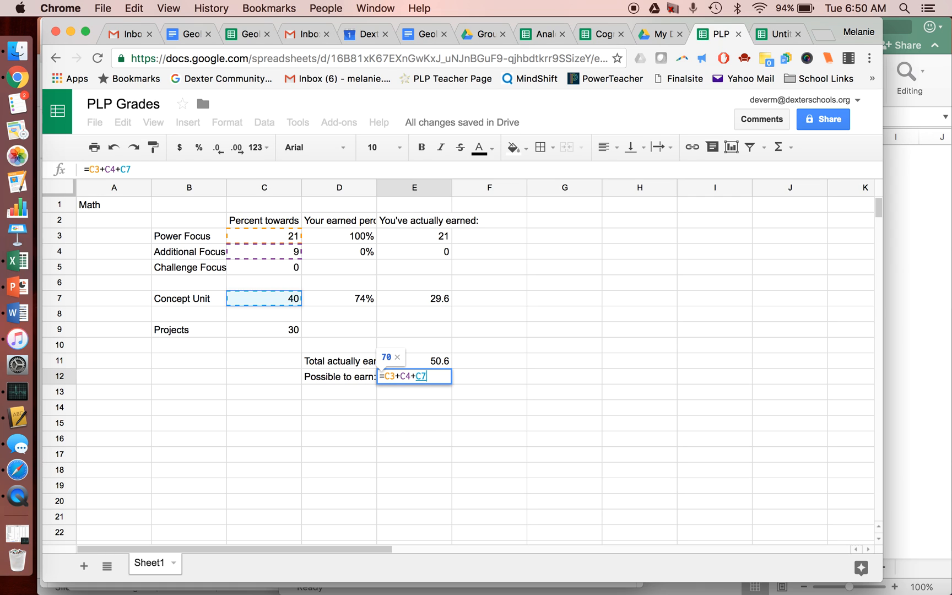
key(Return)
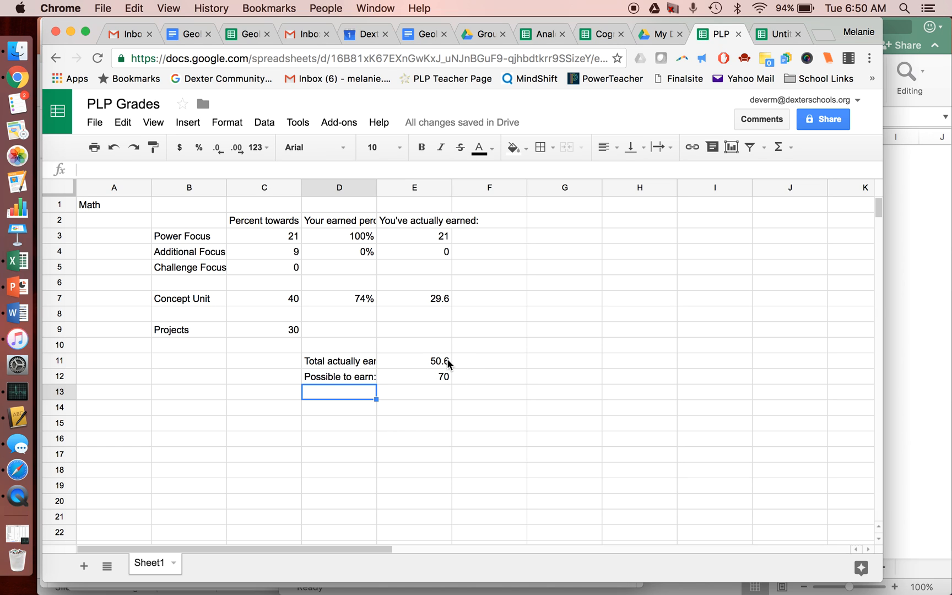
- Enter the label "Grade:" in D14
click(359, 408)
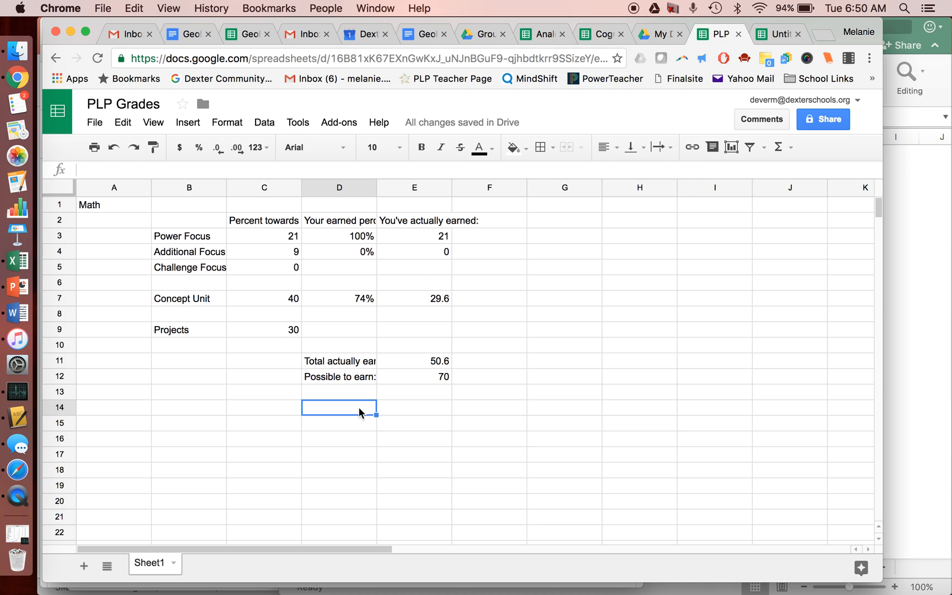
text(Grade:)
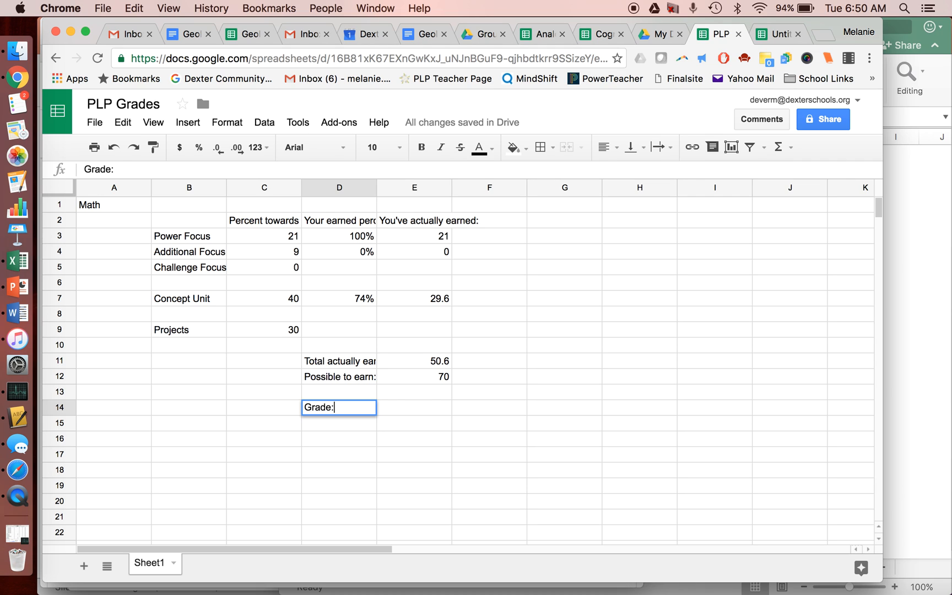
- Calculate the grade in E14 with the formula =E11/E12 and format the result as a percentage
click(413, 408)
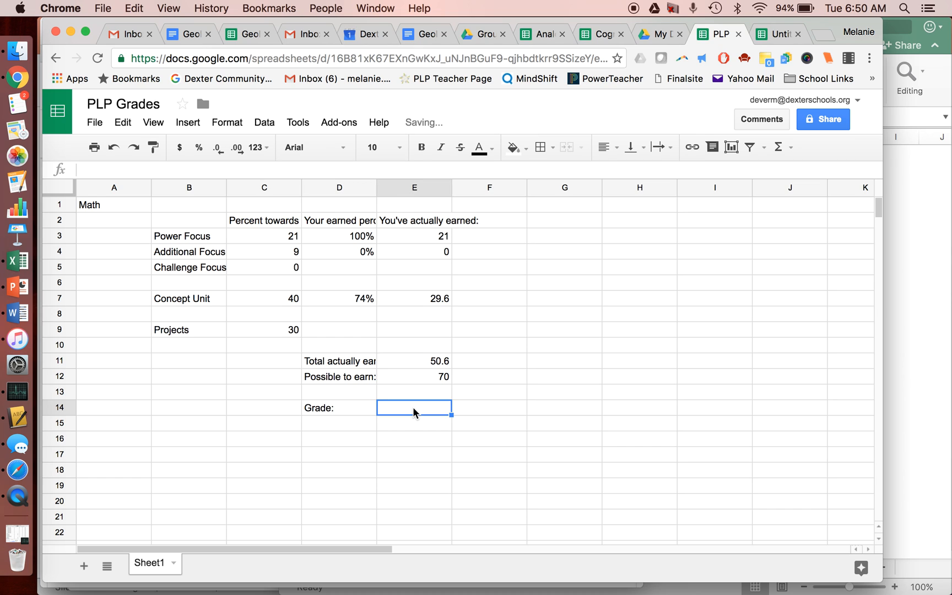
text(=)
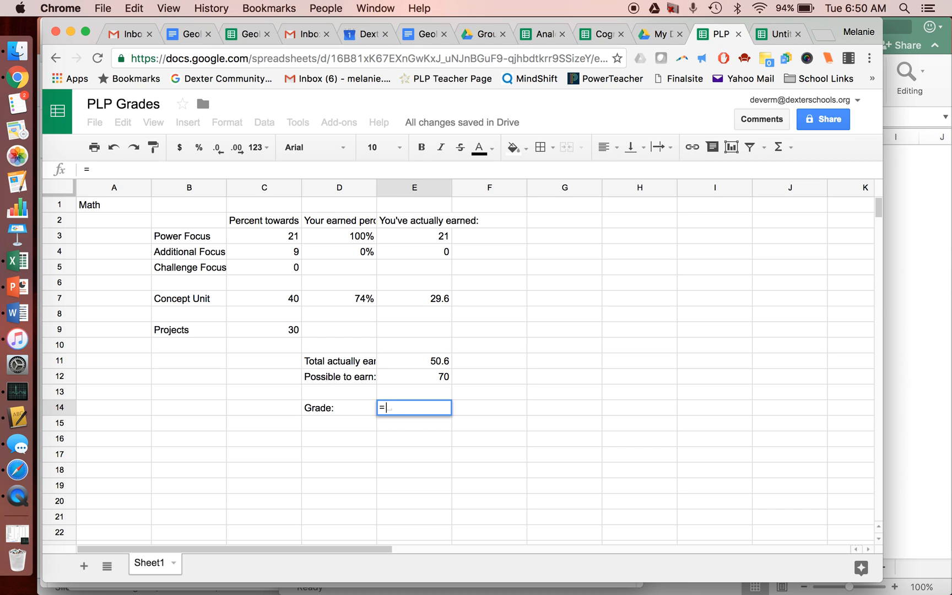
click(427, 359)
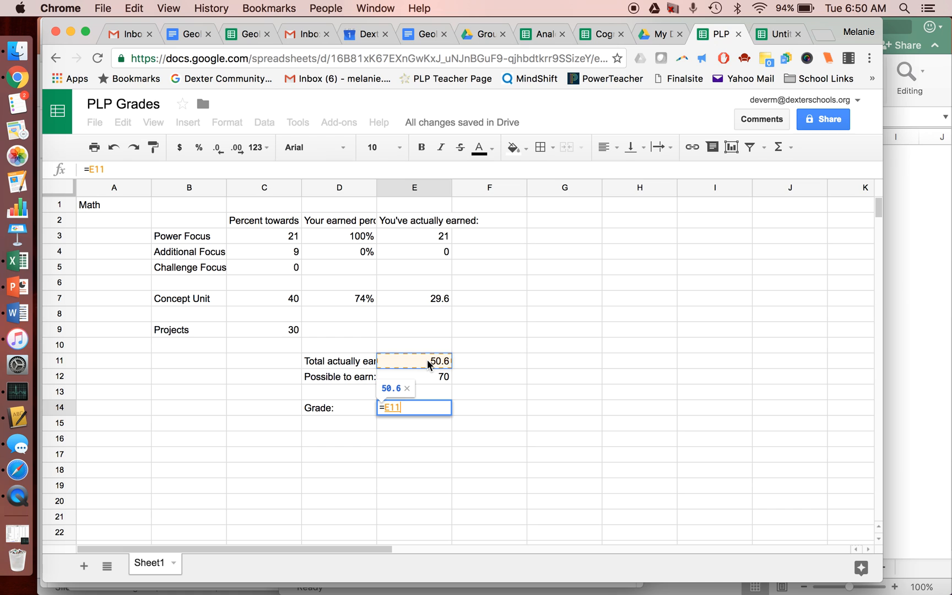
text(/)
click(424, 378)
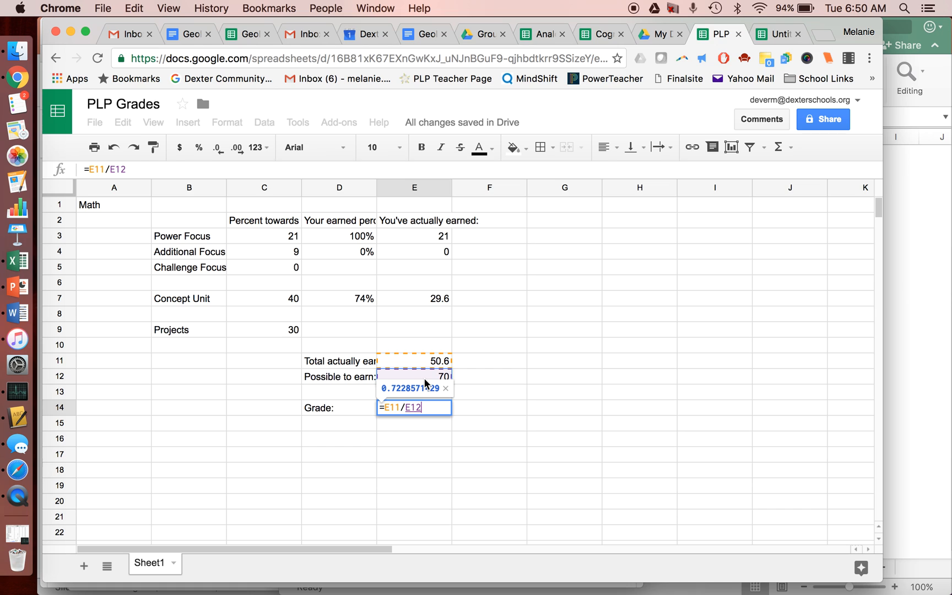
key(Return)
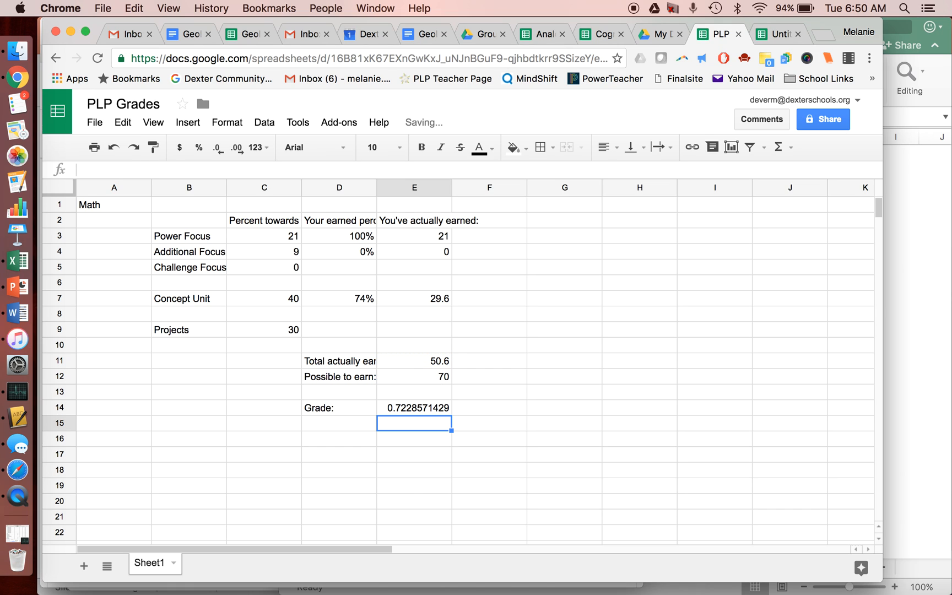
click(419, 409)
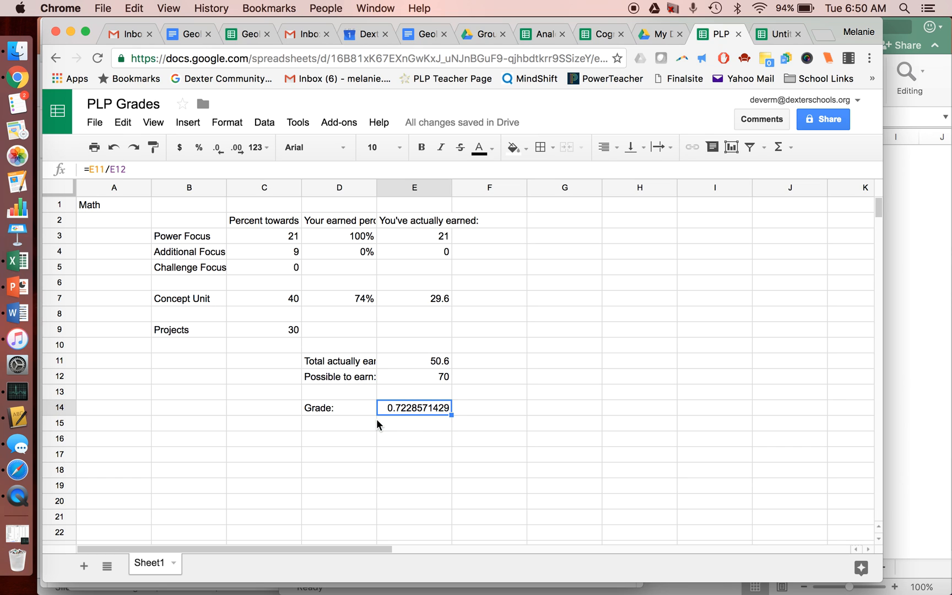
click(200, 149)
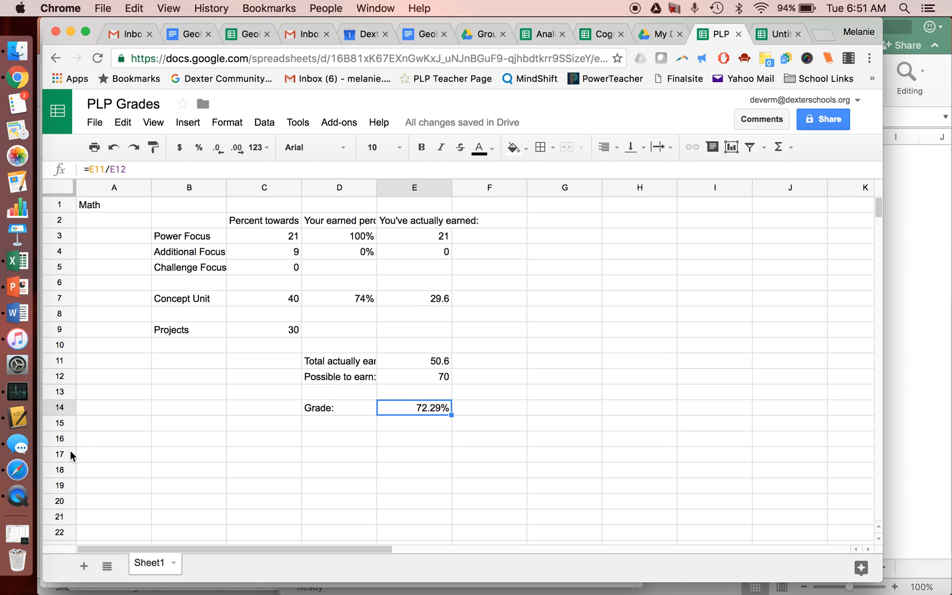
- Switch to Safari to check the overall Math I percentage in Summit PLP, and return to the PLP Grades spreadsheet in Chrome
click(25, 470)
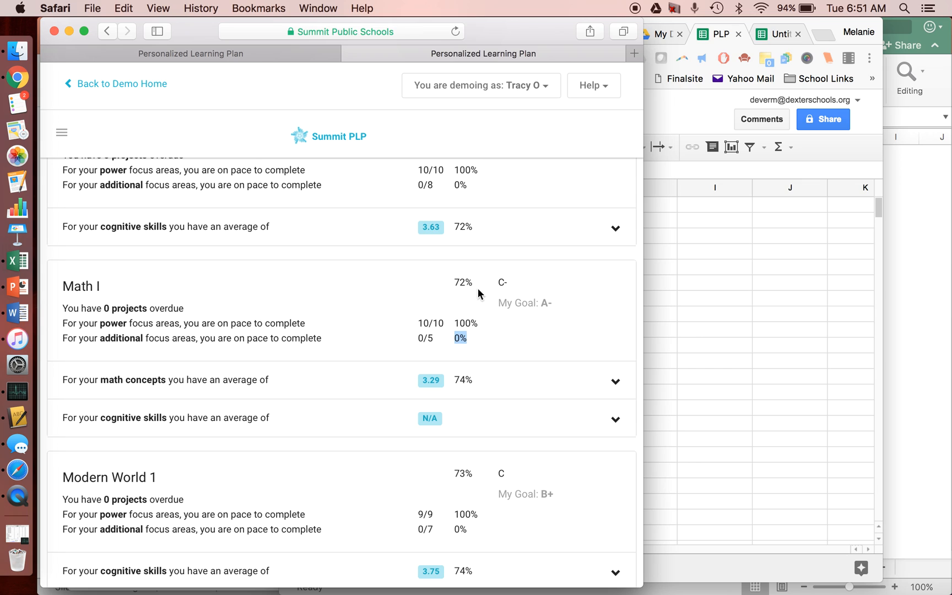
click(454, 282)
drag(454, 282, 473, 283)
click(703, 412)
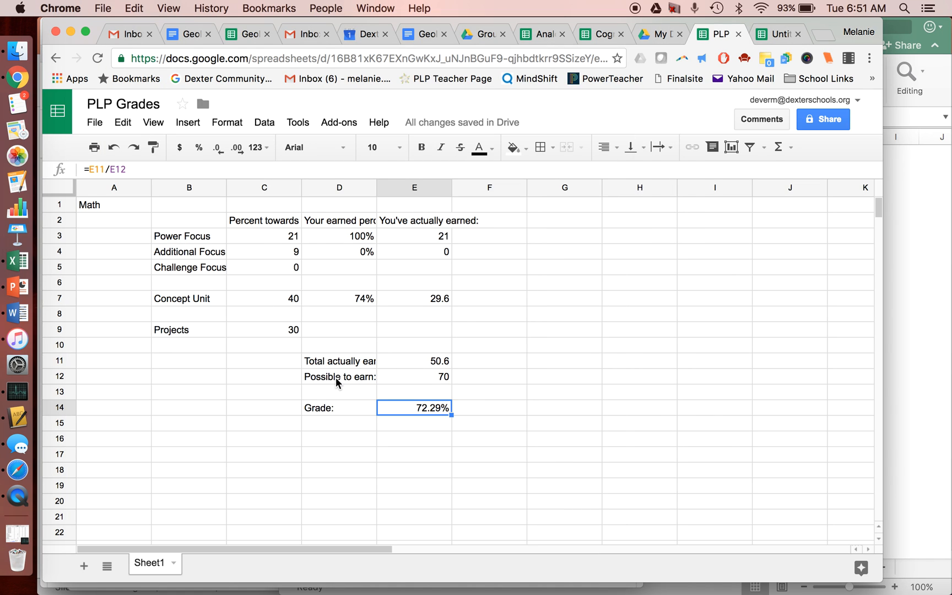
- Add a new sheet to the spreadsheet and enter the title "Science" in A1
click(83, 573)
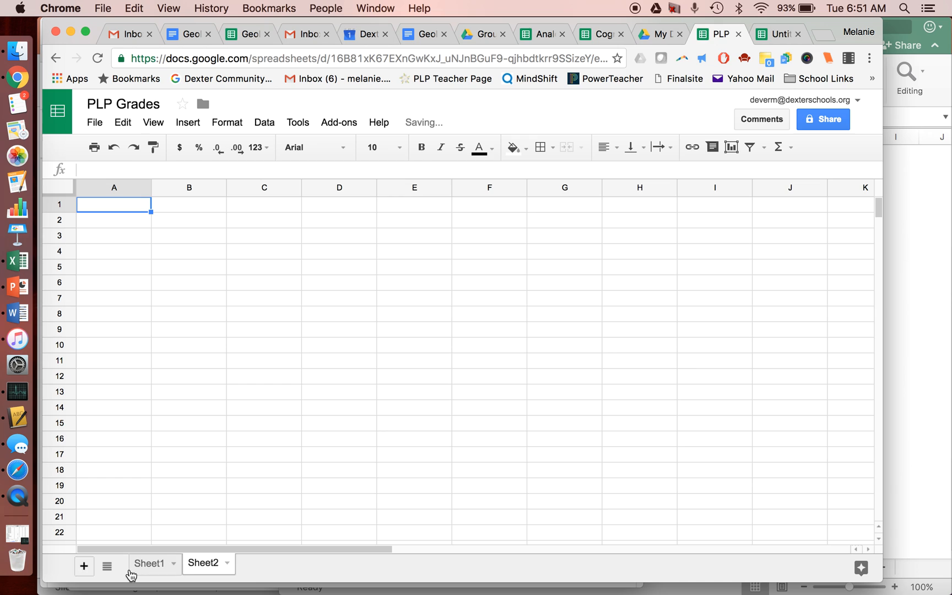
text(Science)
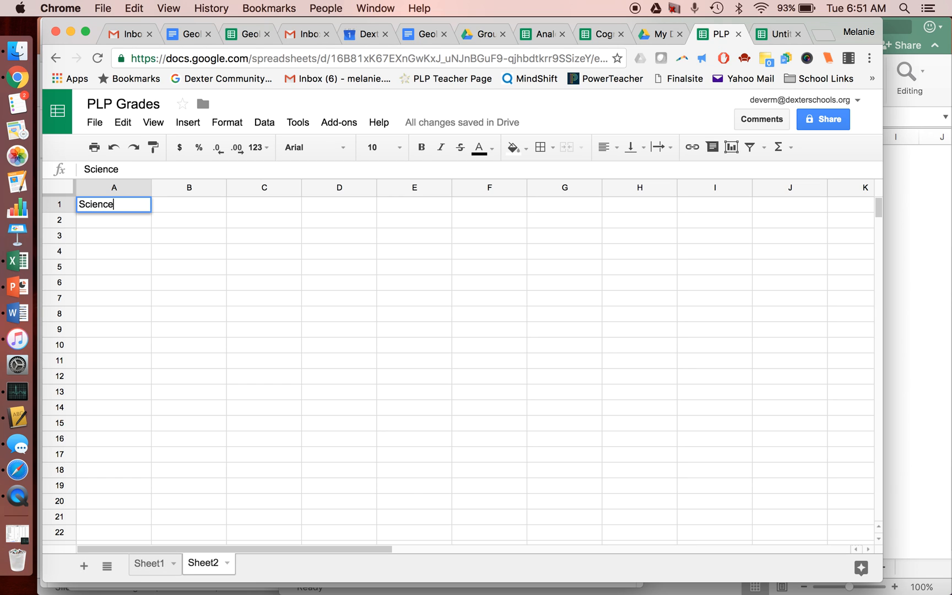
key(Return)
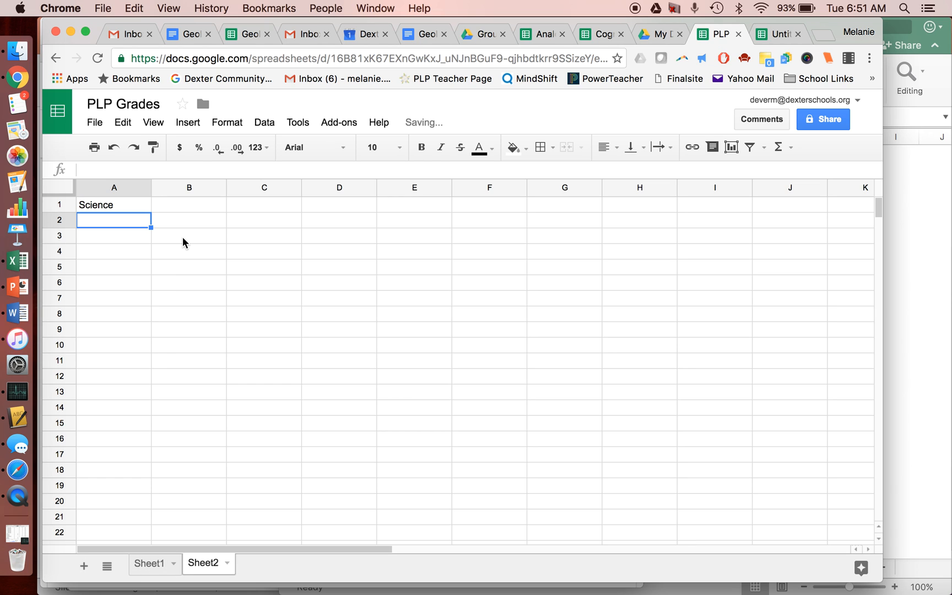
- Copy the Power Focus, Additional Focus and Challenge Focus labels from Sheet1 into B3:B5 of the Science sheet
click(151, 563)
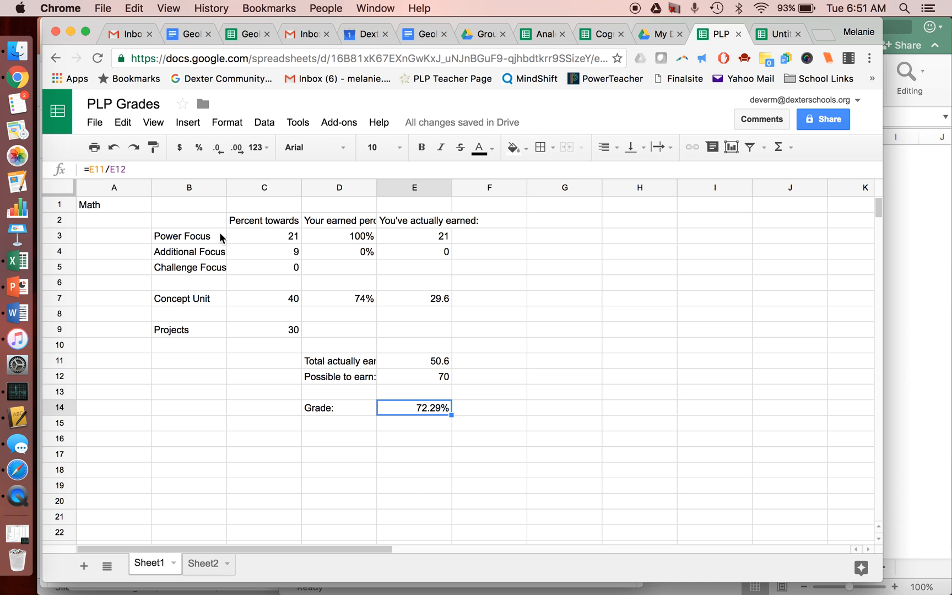
drag(219, 232, 222, 266)
key(super+c)
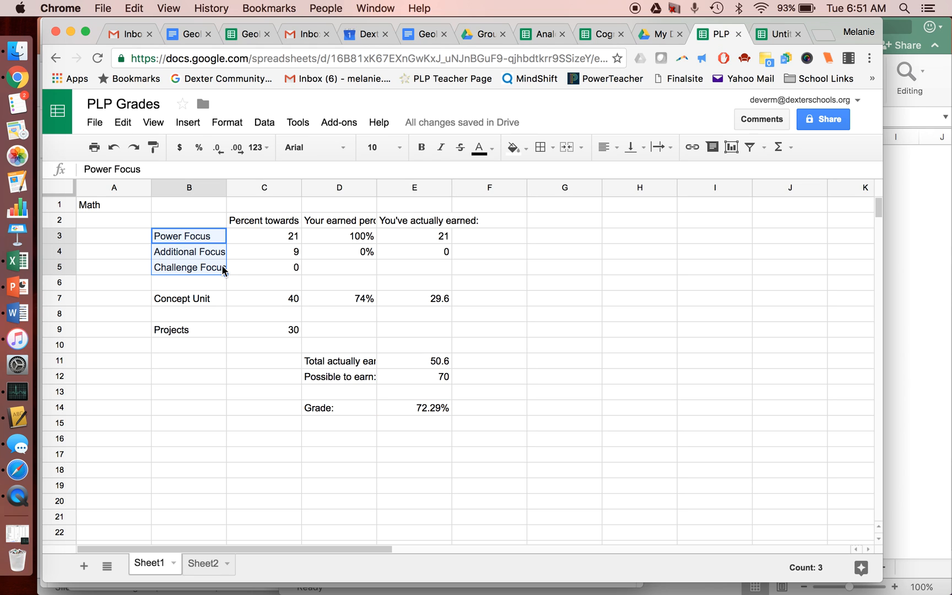
click(202, 564)
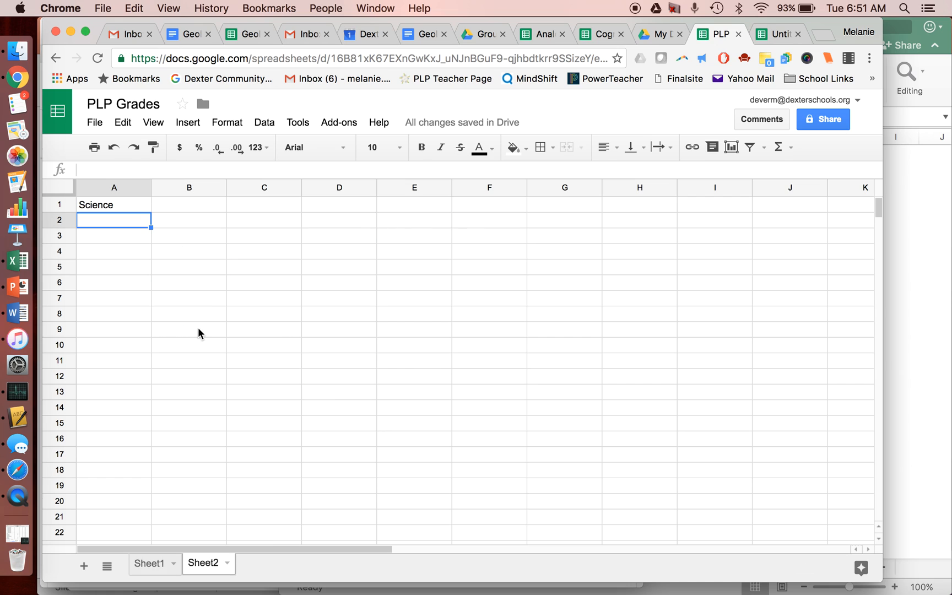
click(188, 246)
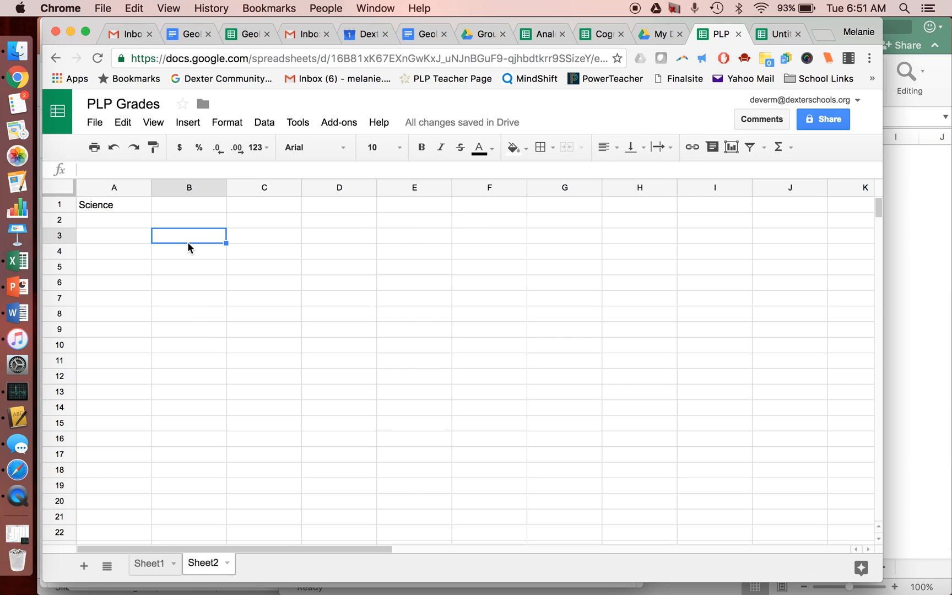
key(super+v)
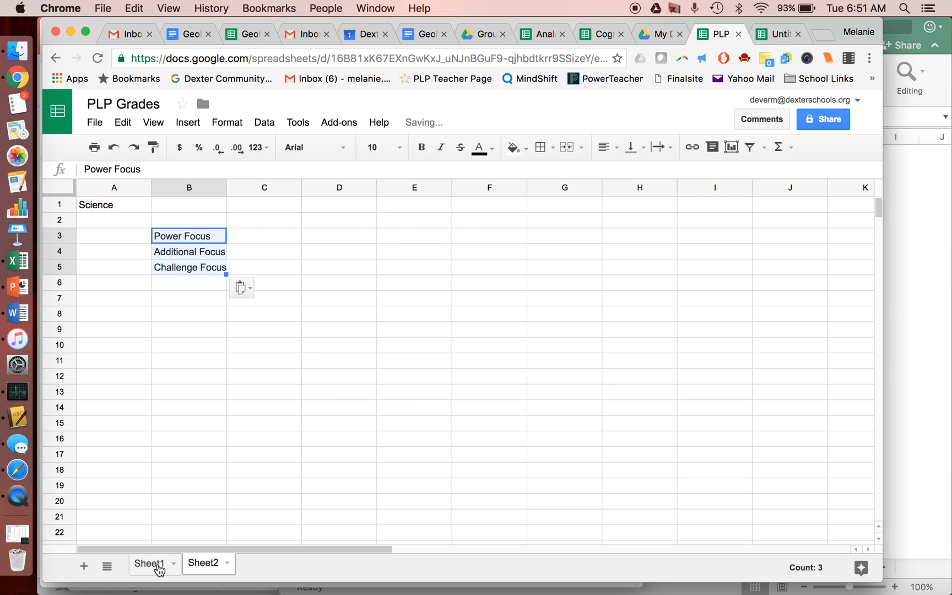
- Copy the Projects label from Sheet1 into B7 of the Science sheet
click(158, 565)
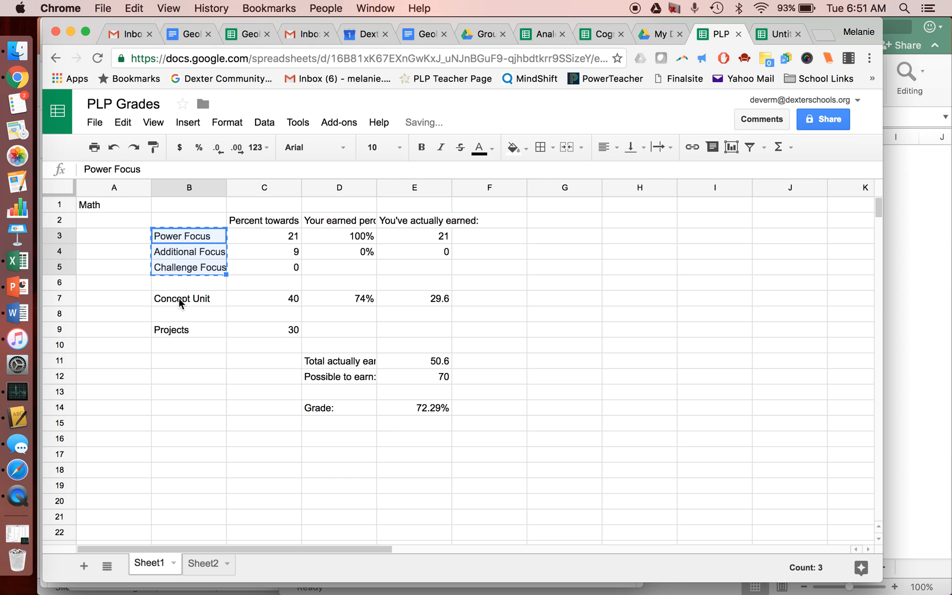
click(198, 326)
key(super+c)
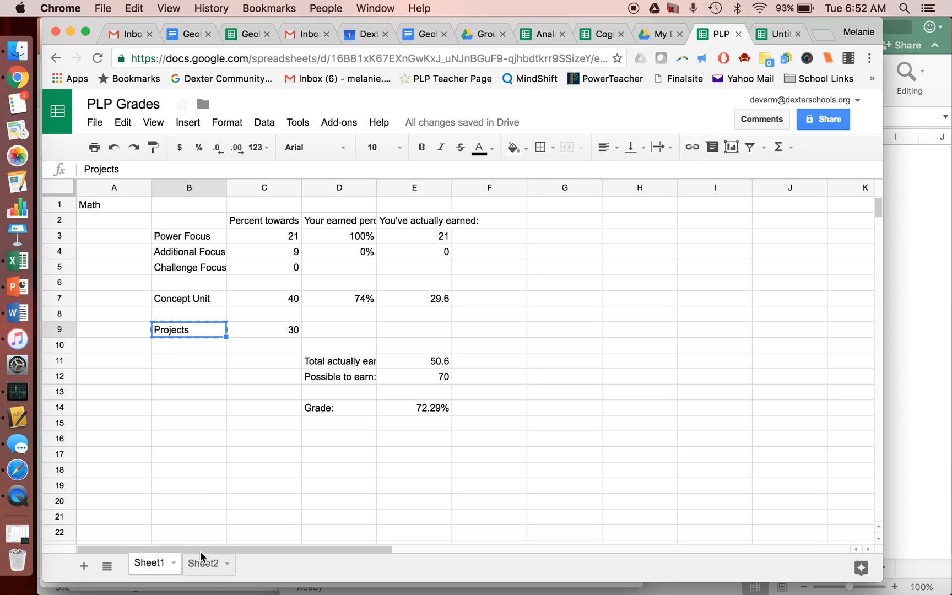
click(204, 564)
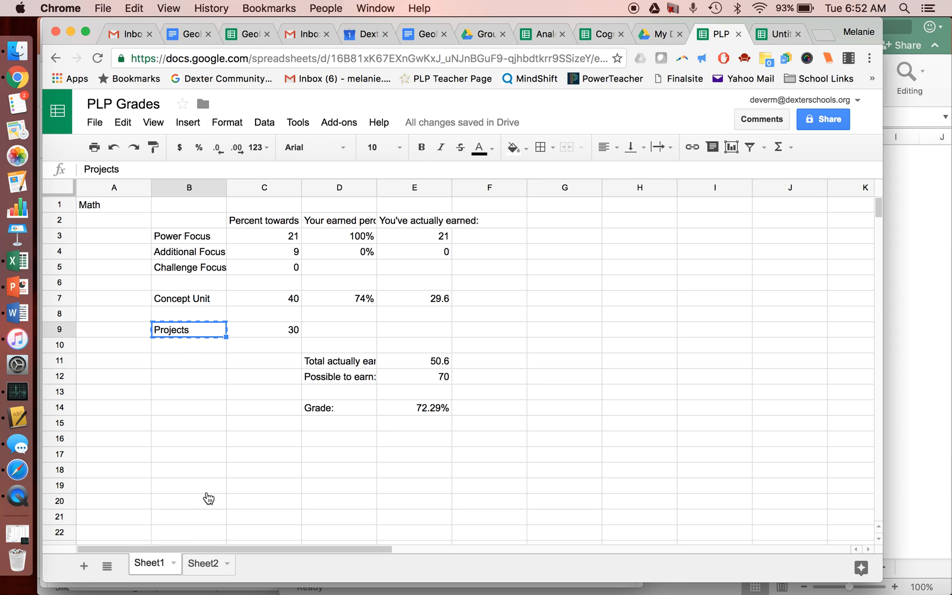
click(198, 313)
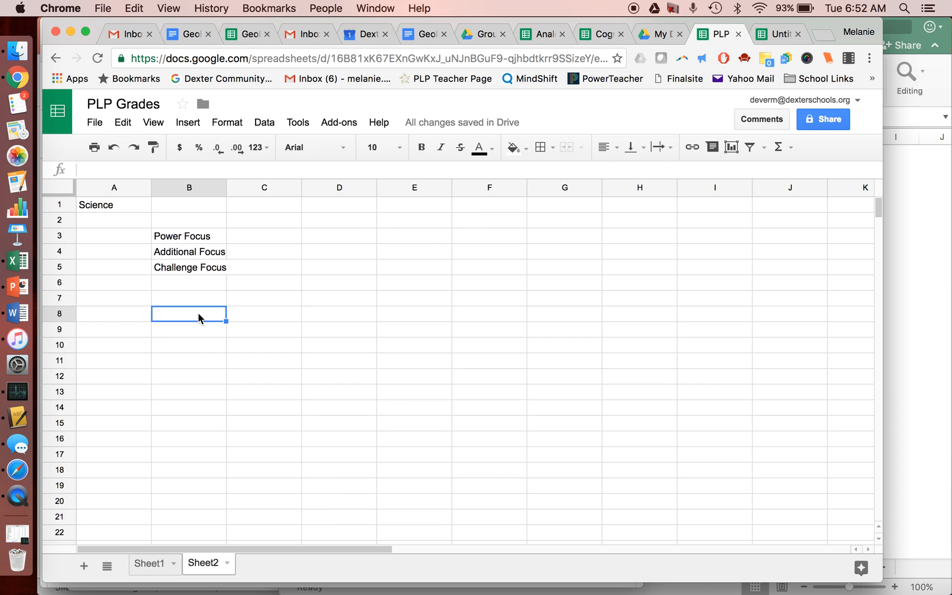
click(199, 304)
key(super+v)
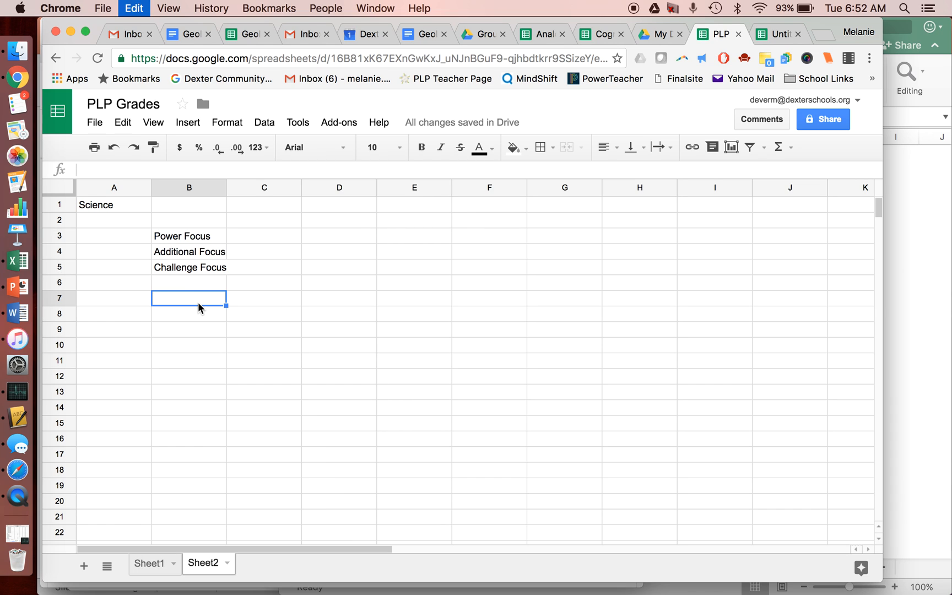
- Enter the column heading "Points possible" in C2 of the Science sheet
click(256, 219)
text(Points )
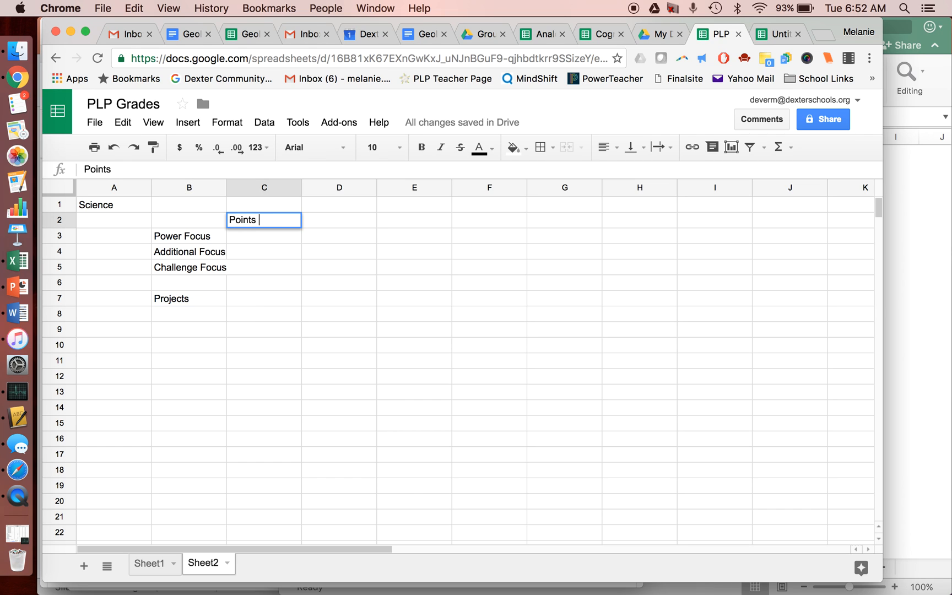
text(possible)
key(Return)
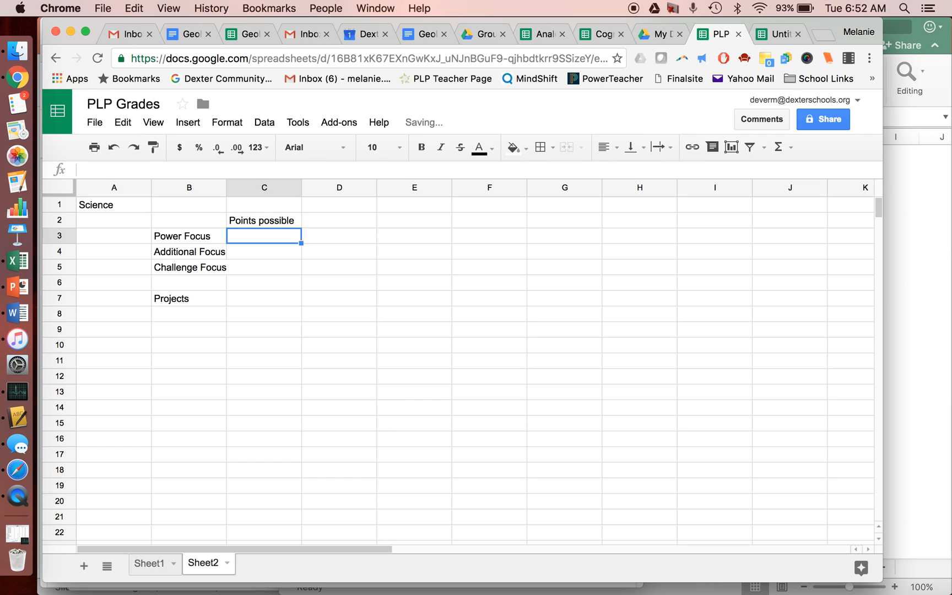
- Enter the possible points for the focus areas: 21 for Power, 9 for Additional and 0 for Challenge
text(21)
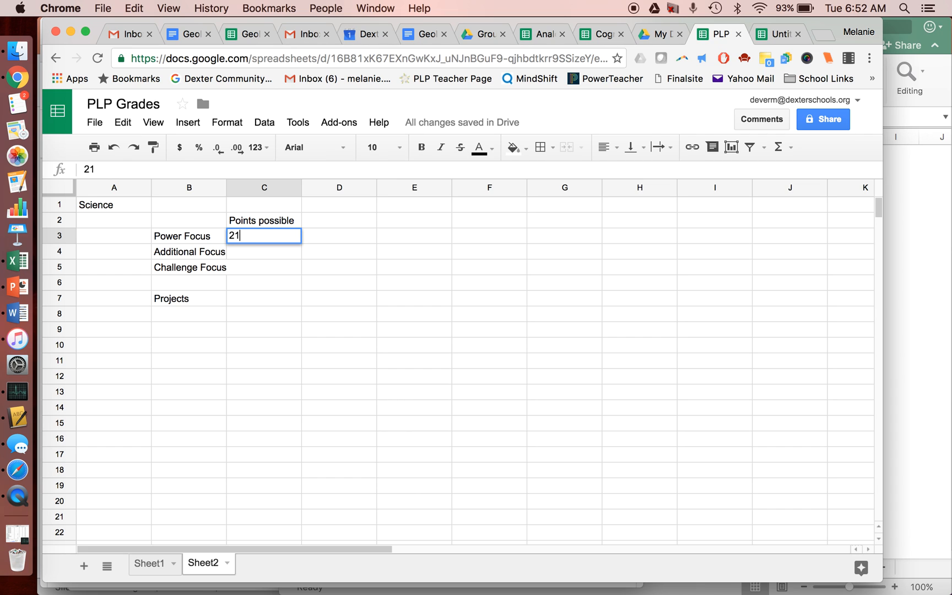
key(Return)
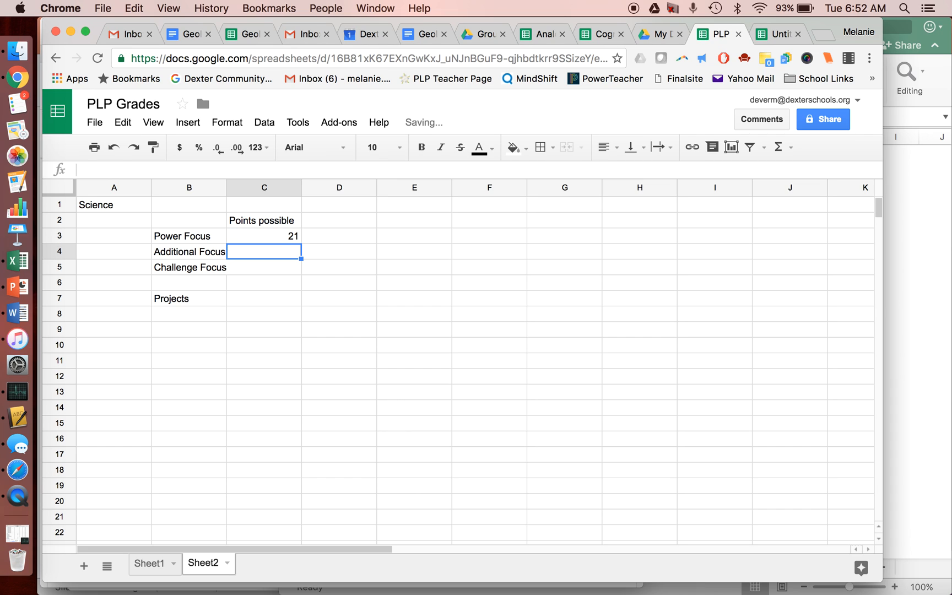
text(9)
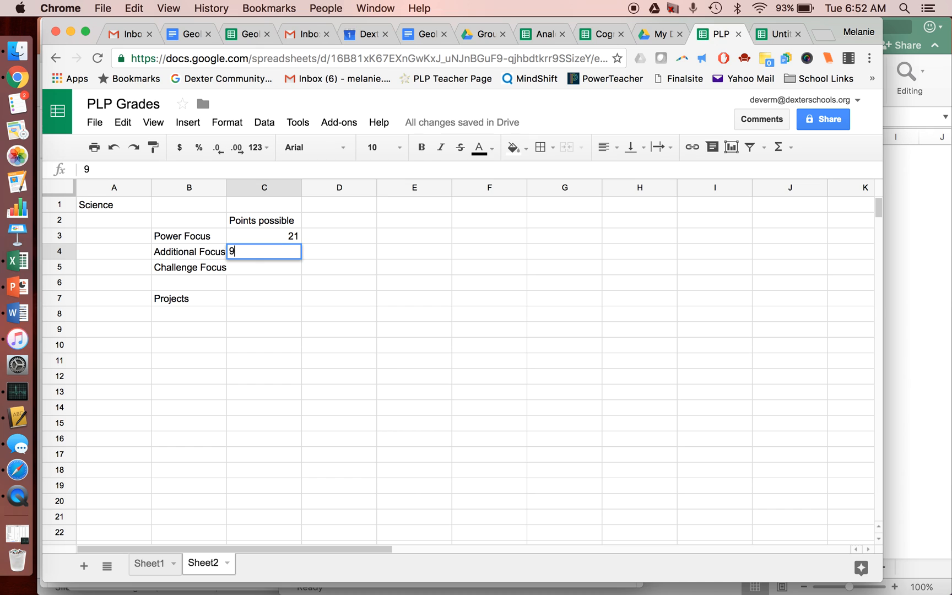
key(Return)
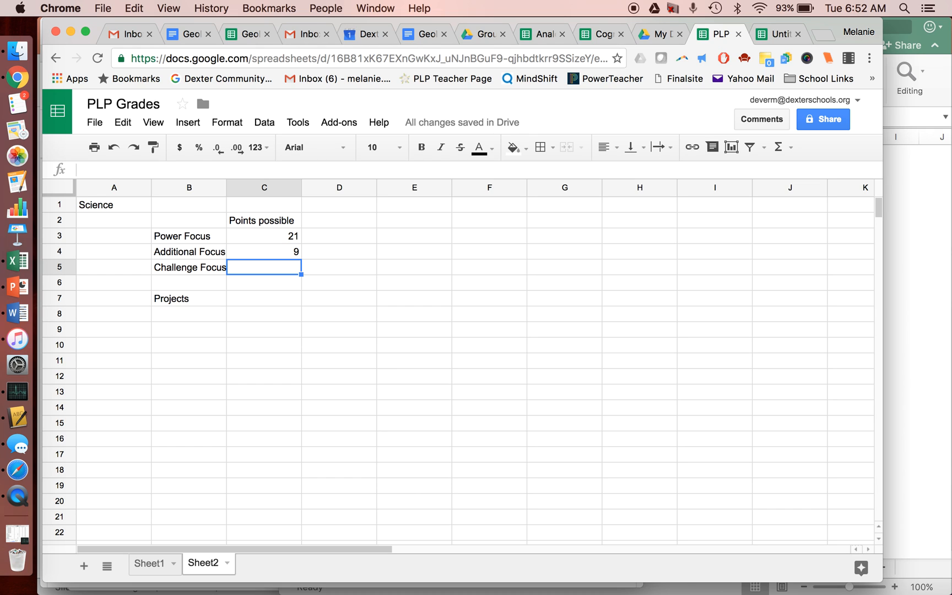
text(0)
key(Return)
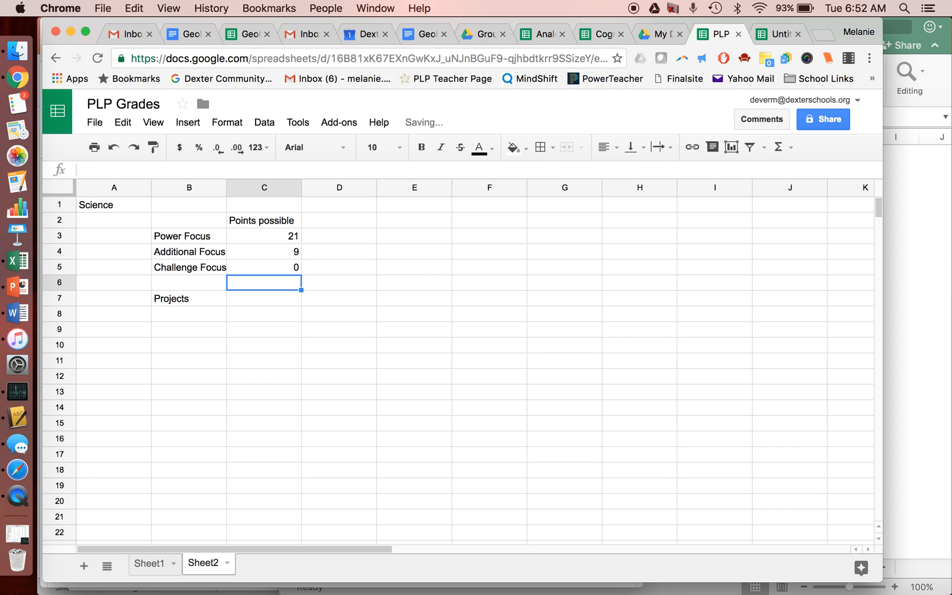
- Enter 70 possible points for Projects in C7
key(Return)
key(Return)
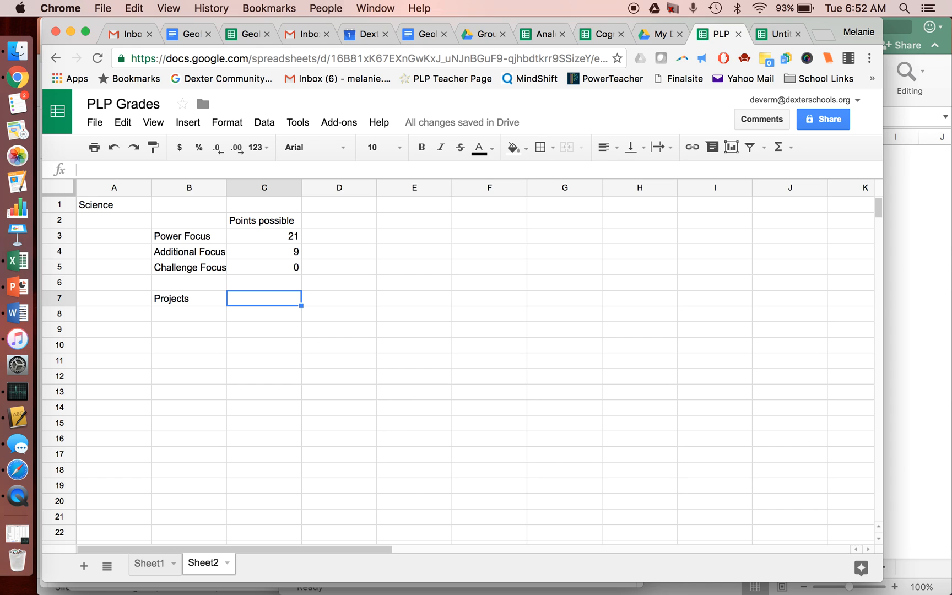
text(70)
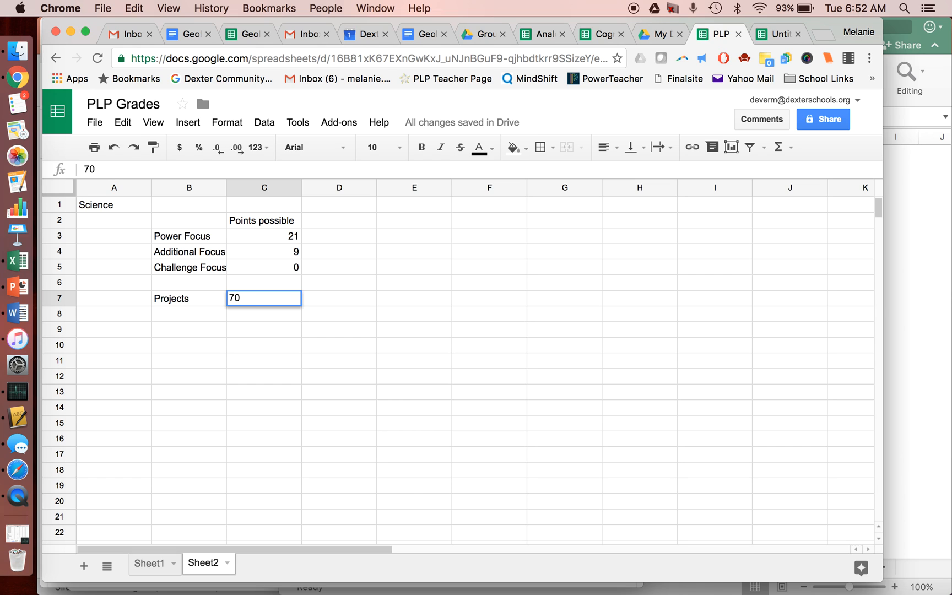
key(Return)
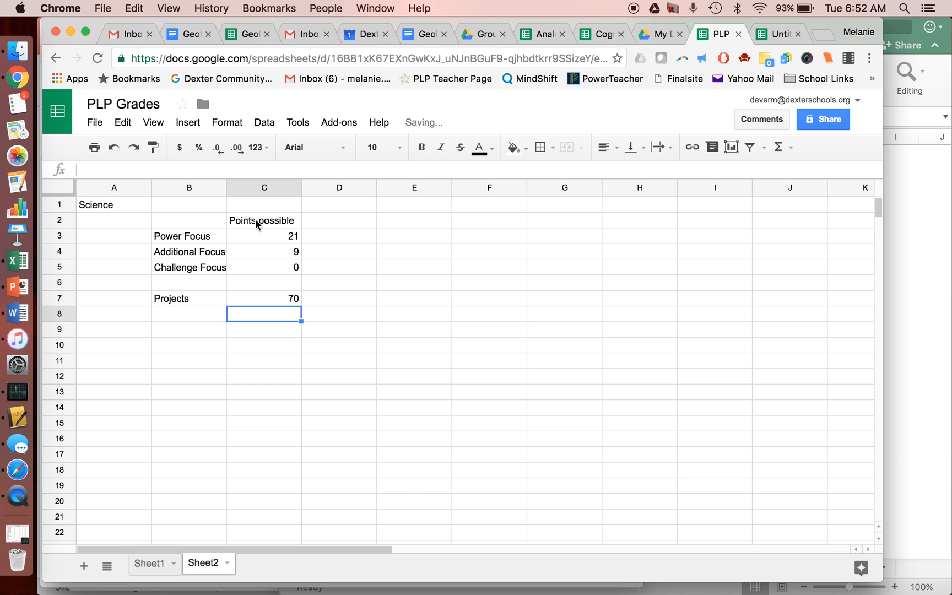